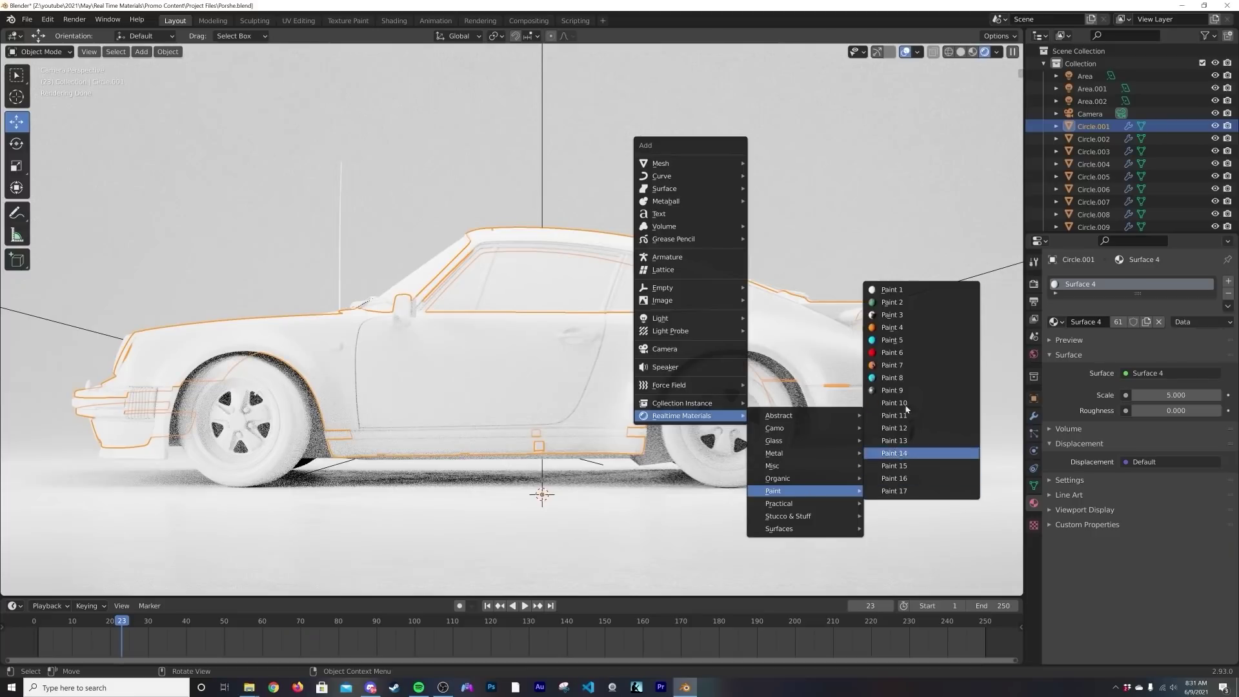
- Apply the Paint 10 realtime material to the selected car body parts and adjust its surface settings
click(891, 406)
click(1161, 549)
drag(1171, 413, 1184, 383)
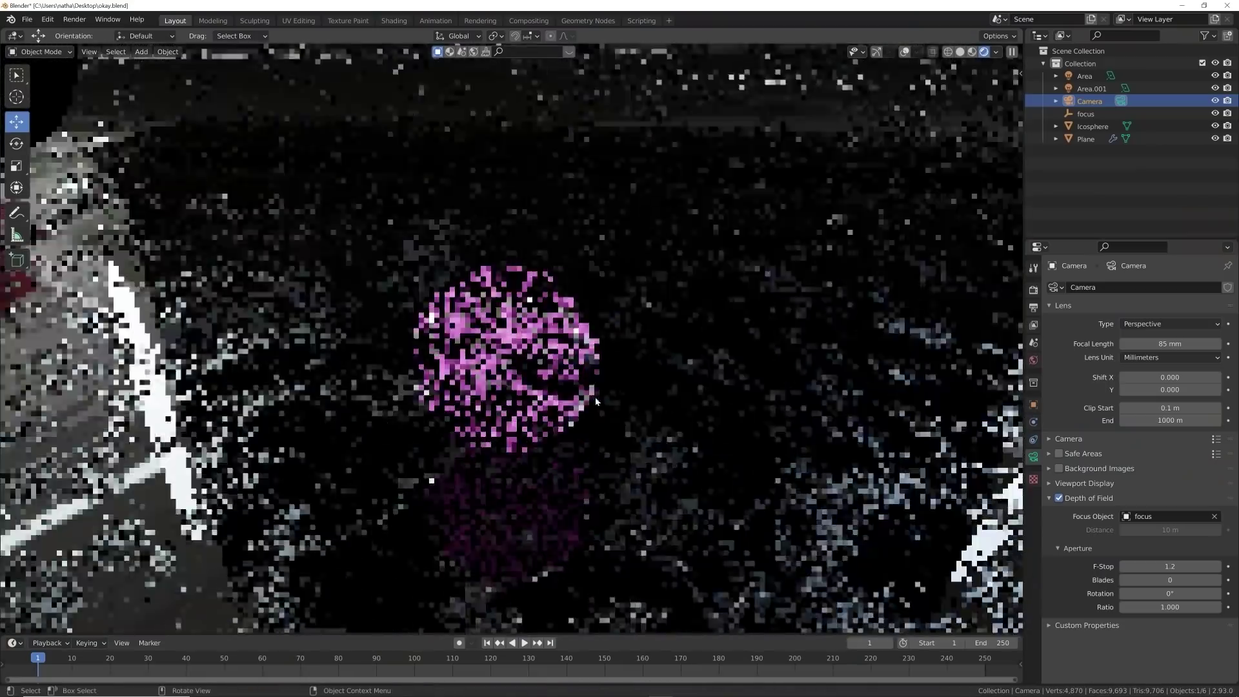
- Examine the finished glass orb up close, from another angle and through the scene camera
scroll(595, 402, up, 3)
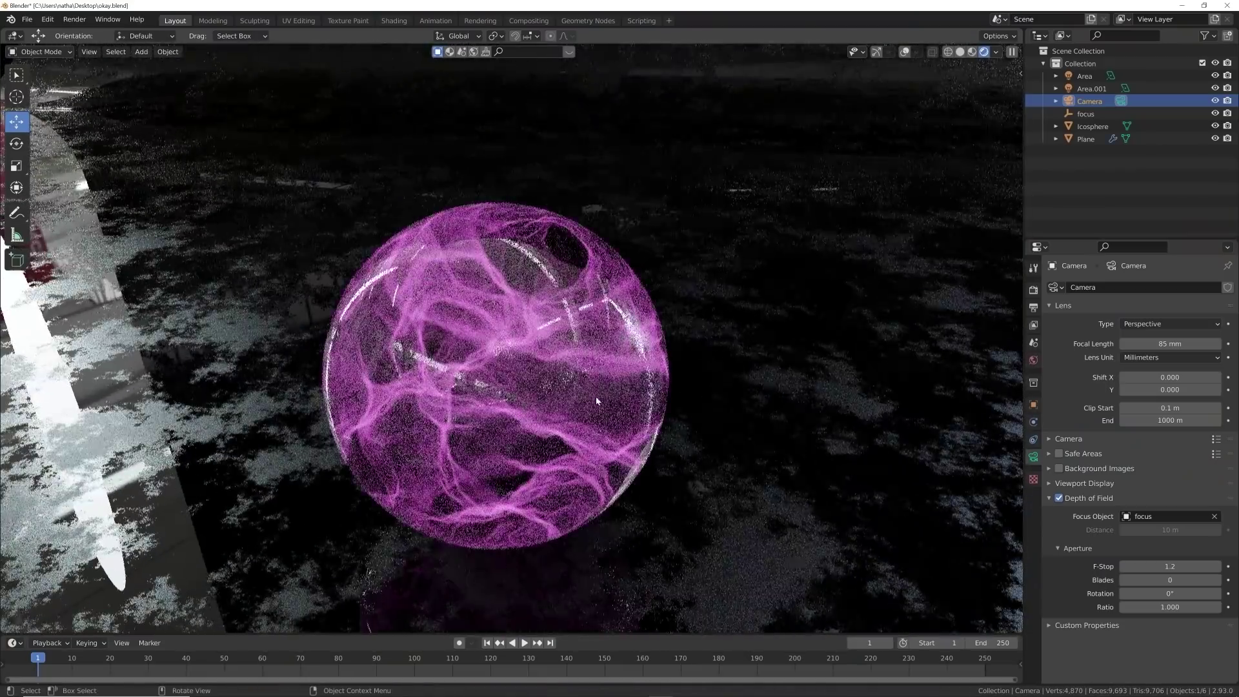
click(529, 381)
middle_drag(563, 410, 721, 385)
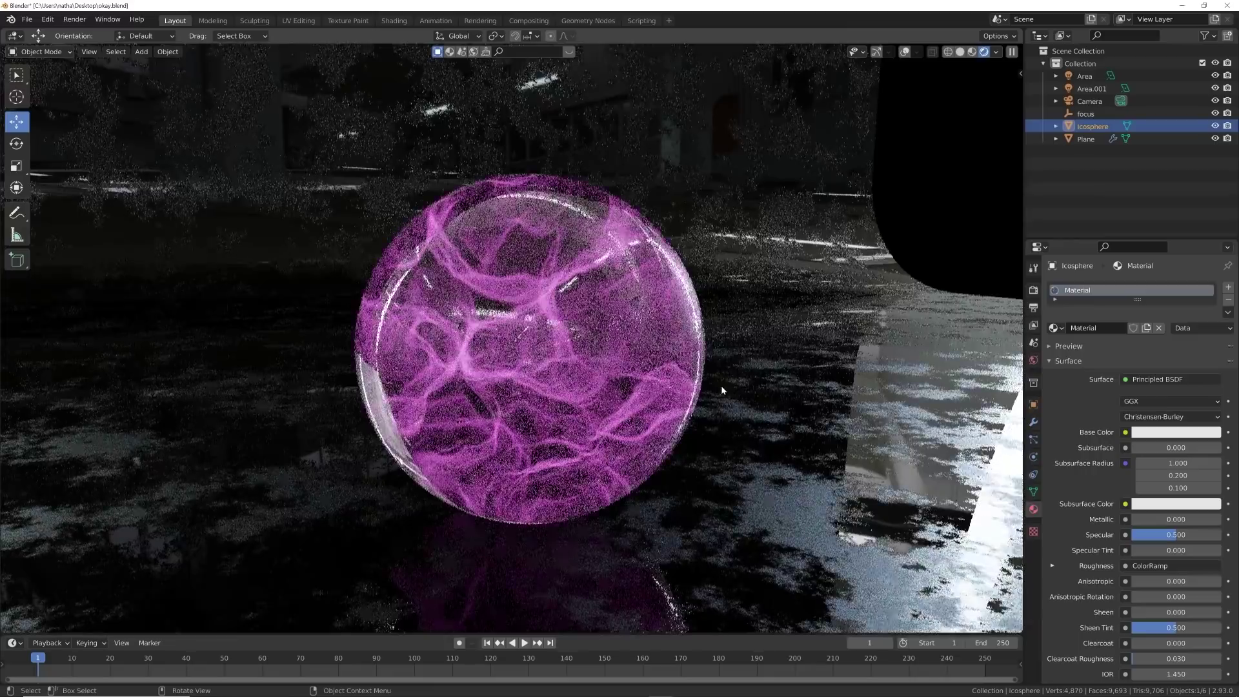
scroll(721, 385, down, 5)
key(KP_0)
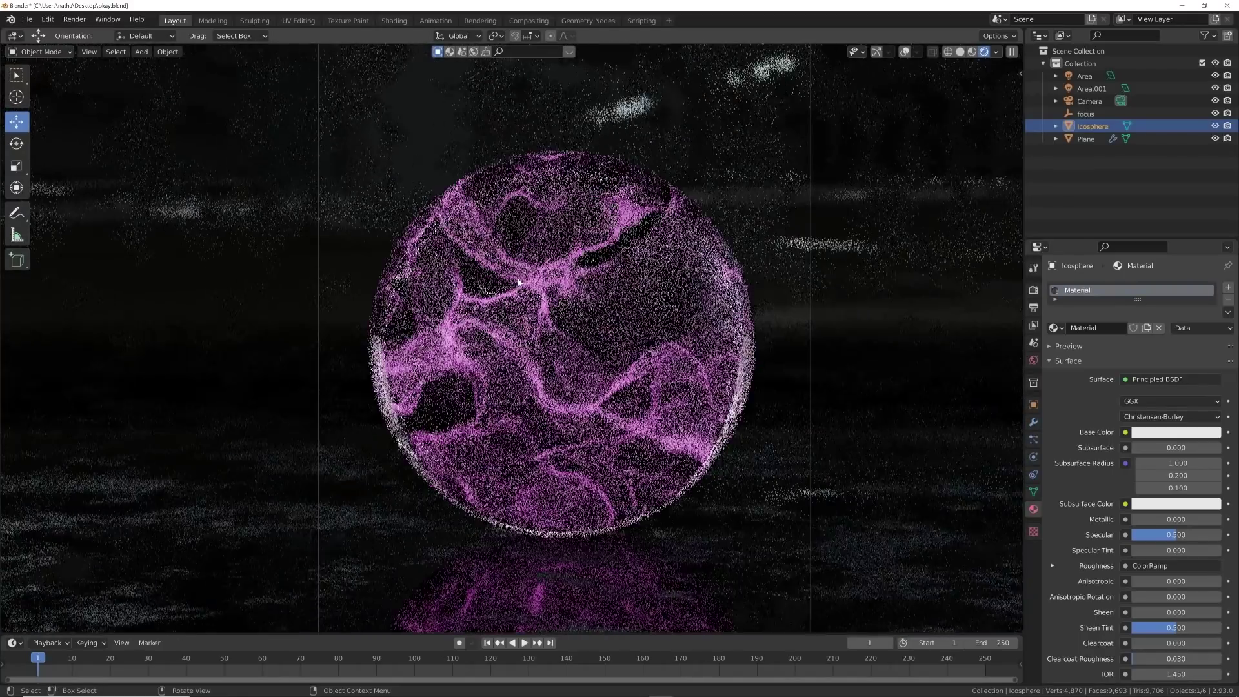
click(473, 348)
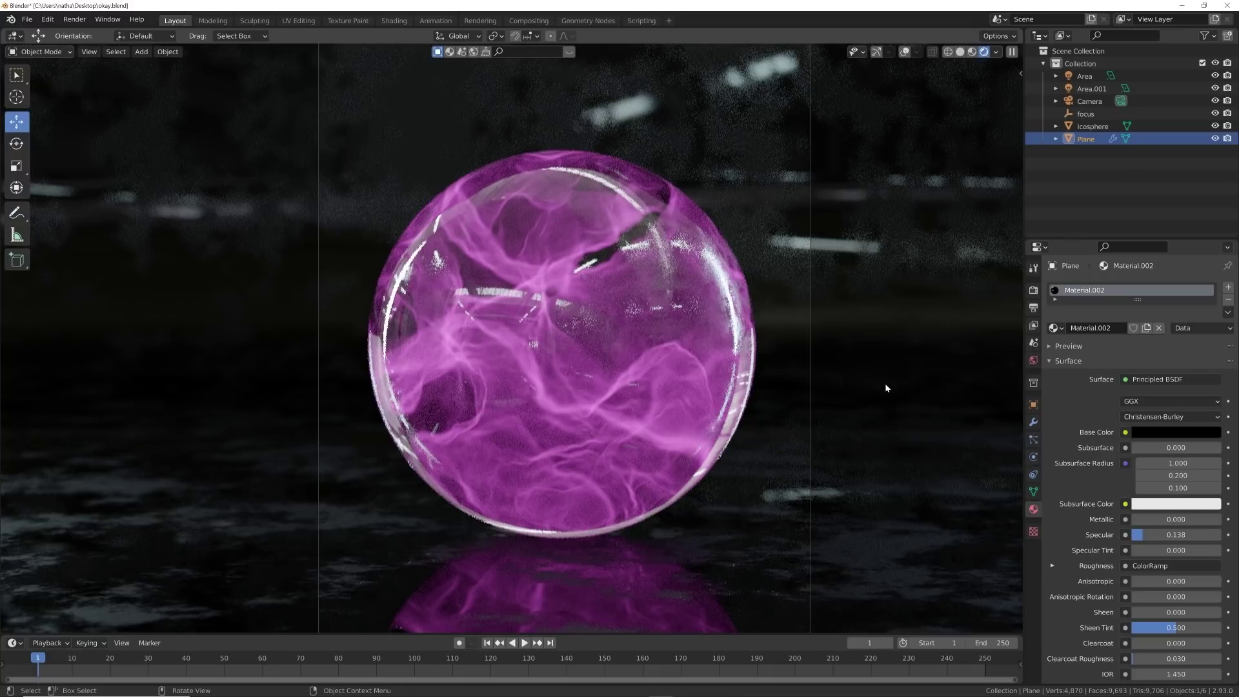
key(ctrl+z)
- Start a new general file, discarding the unsaved changes to the orb scene
click(26, 19)
mouse_move(64, 33)
click(163, 33)
click(643, 376)
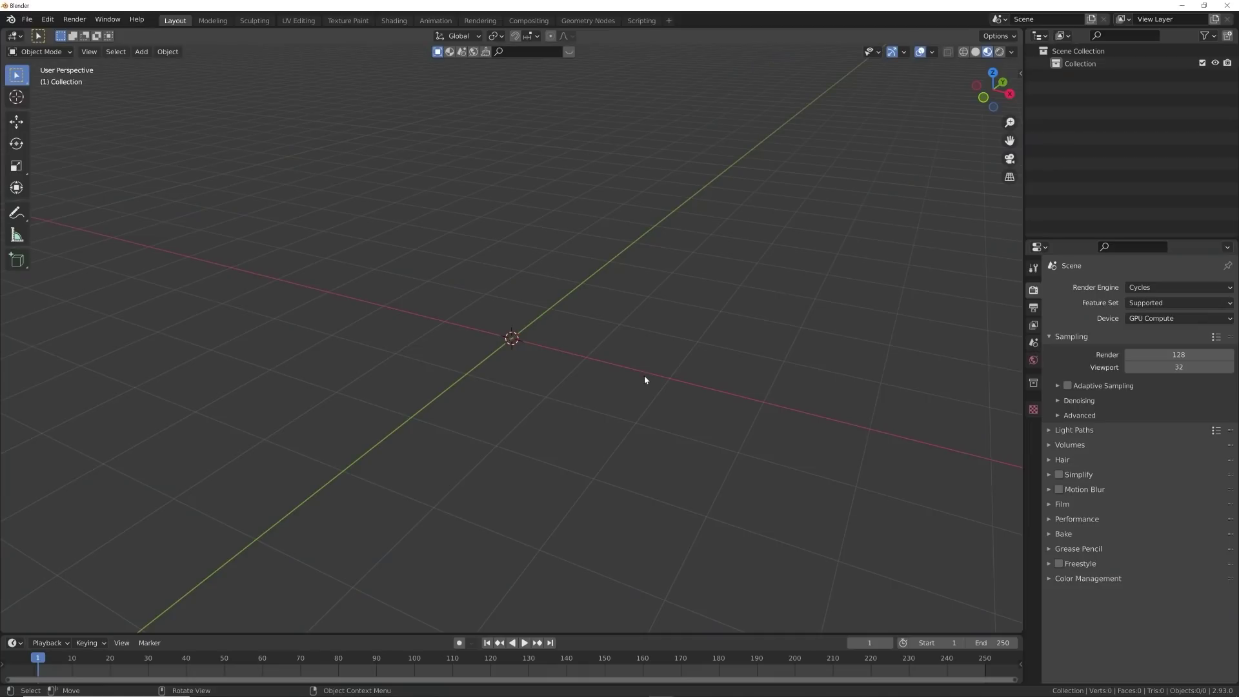
- Add an ico sphere at the world origin and set its subdivisions to 5
key(shift+a)
mouse_move(508, 273)
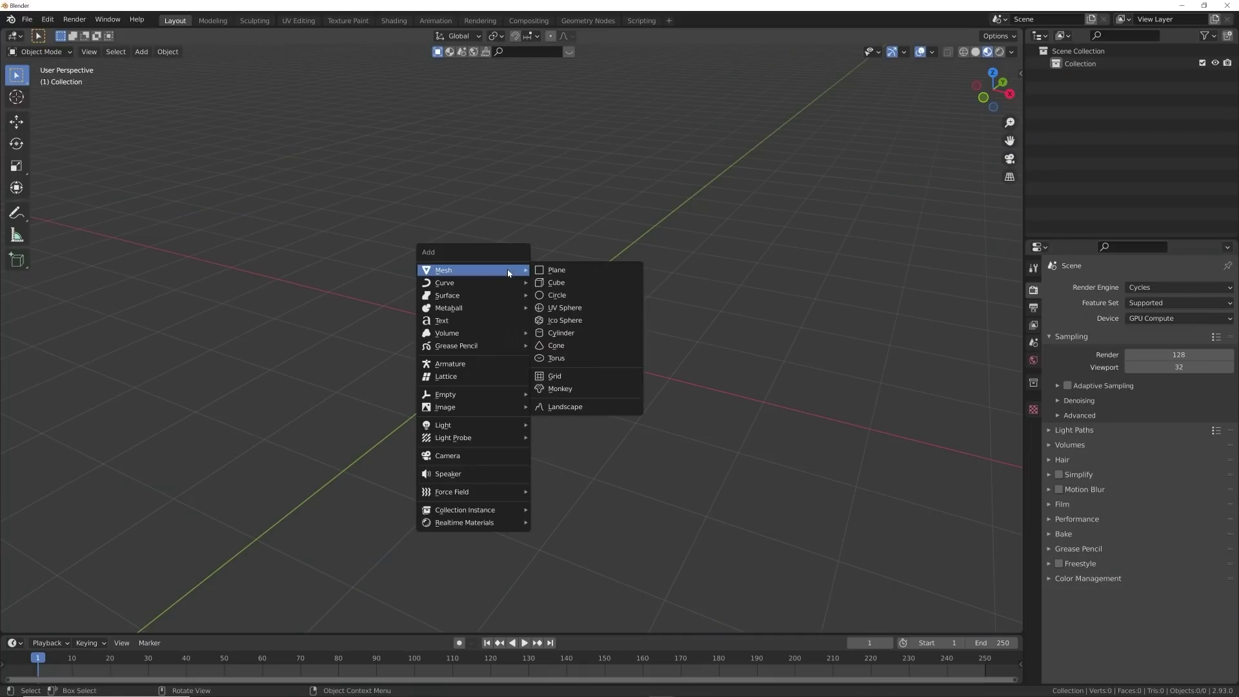
click(573, 320)
scroll(567, 349, up, 4)
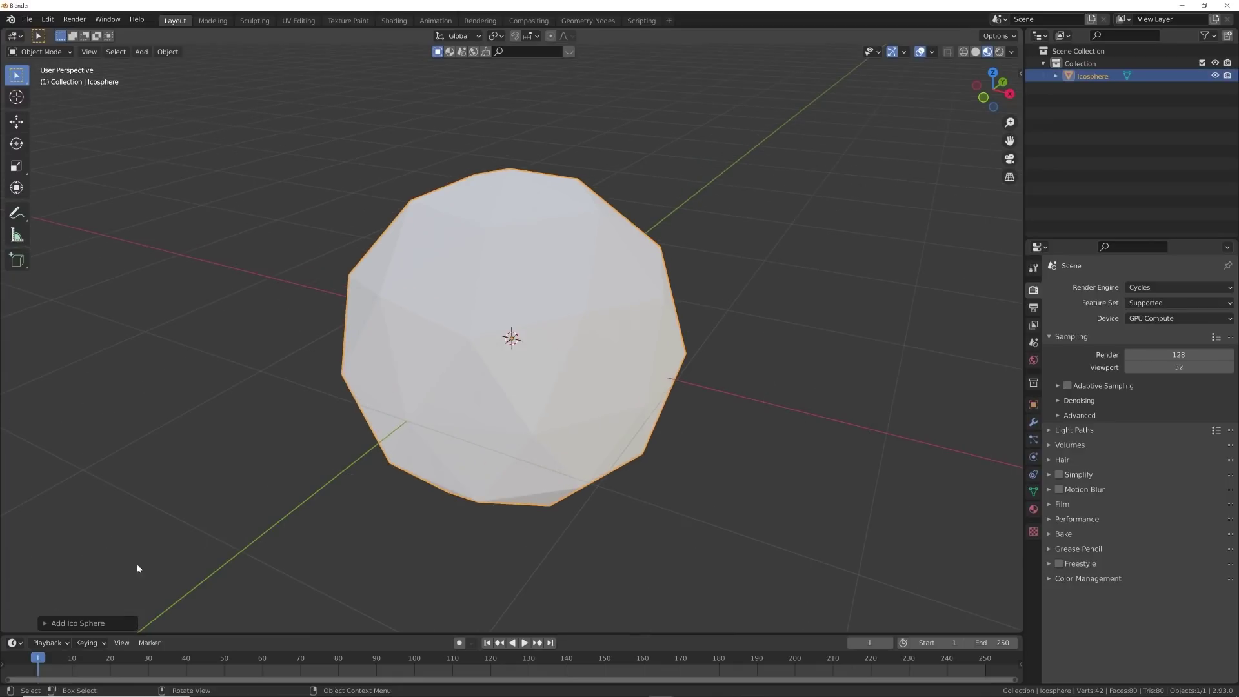
click(70, 625)
click(207, 502)
click(207, 502)
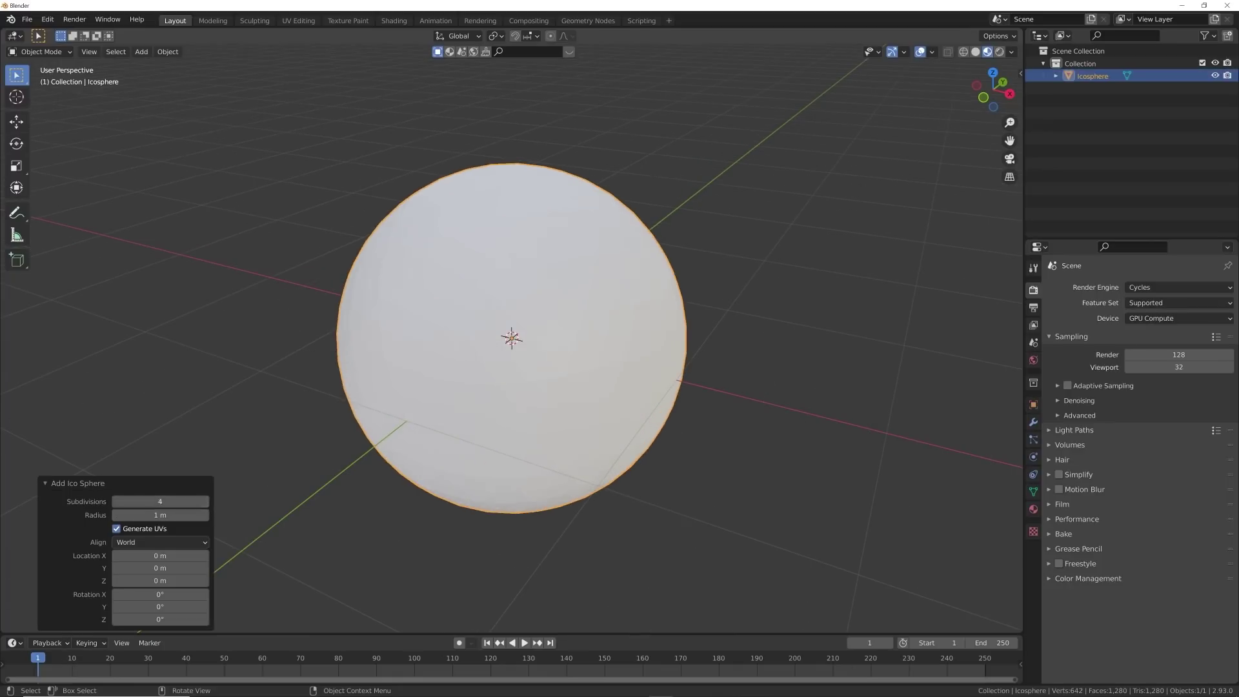
click(206, 502)
- Display the viewport in solid shading and shade the ico sphere smooth
click(974, 54)
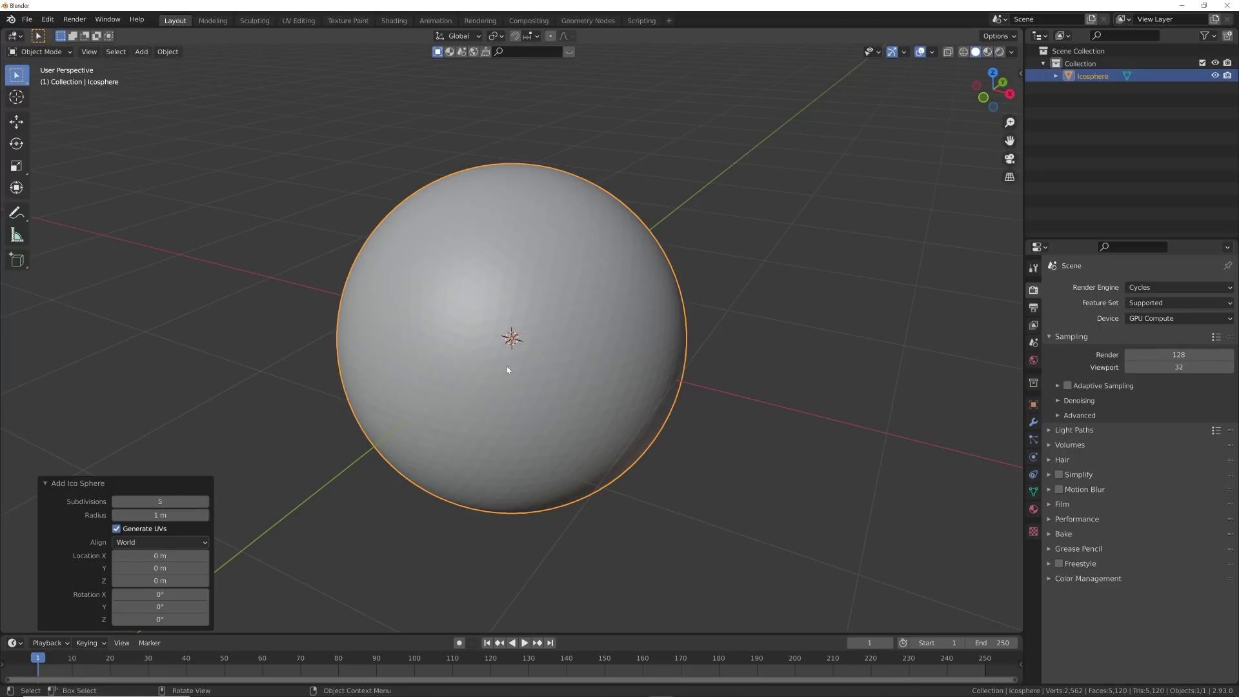
right_click(467, 388)
click(468, 390)
mouse_move(487, 418)
middle_down()
mouse_move(601, 378)
mouse_move(506, 426)
middle_up()
- Switch to the Shading workspace, turn on rendered viewport shading and frame the sphere
click(400, 24)
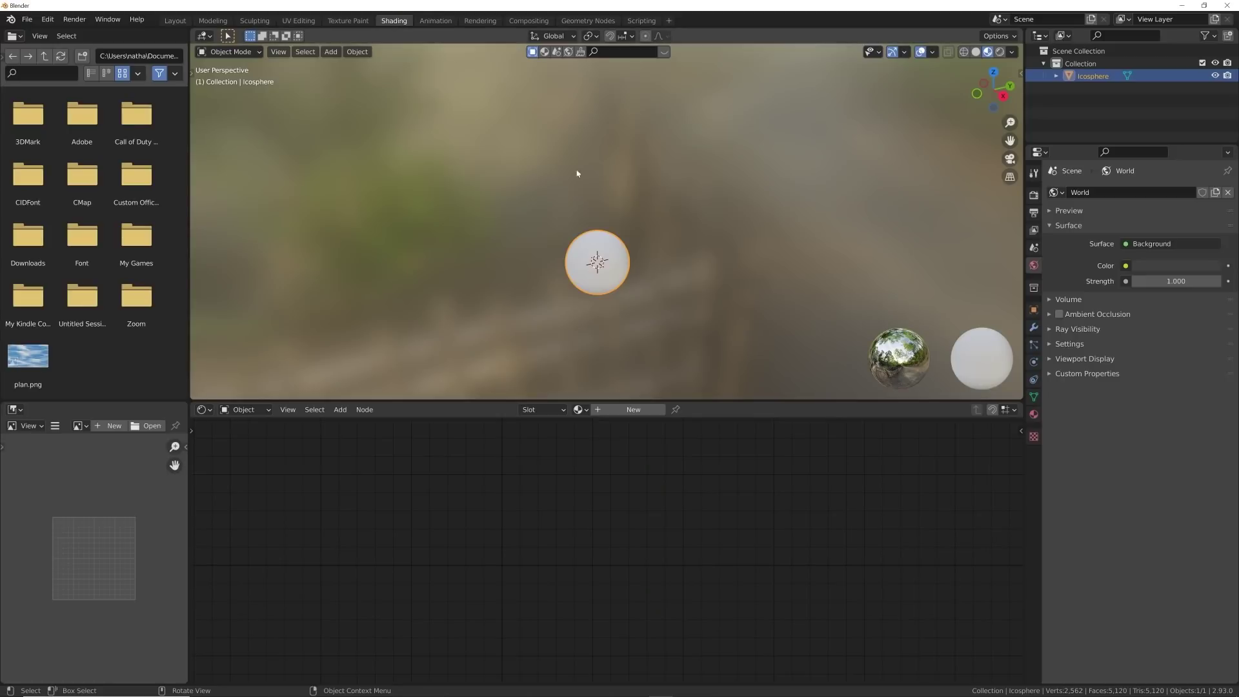
key(z)
click(794, 222)
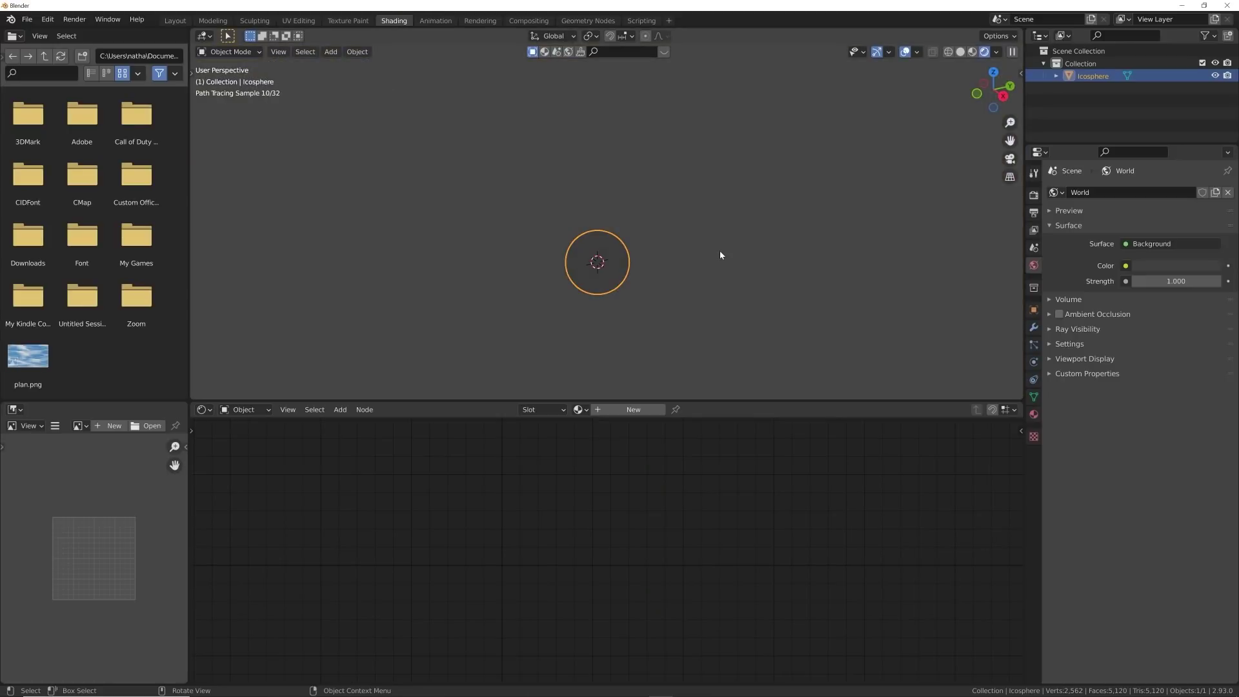
key(KP_Decimal)
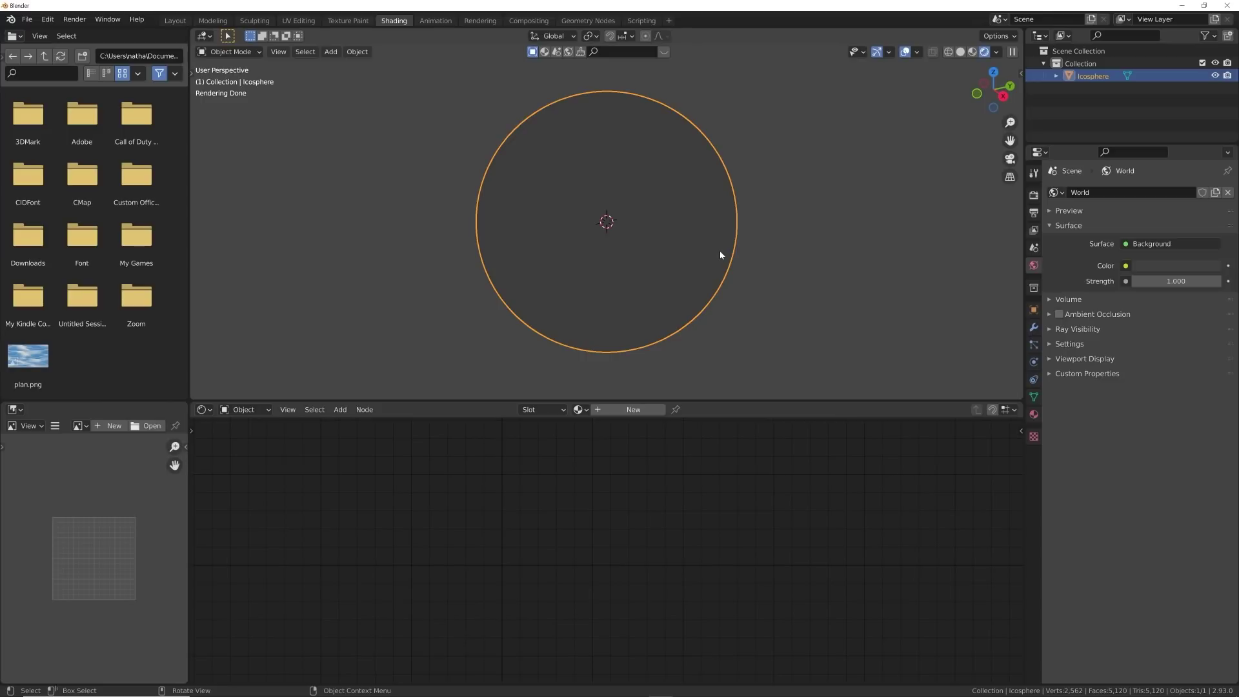
- Check in the render properties that Cycles is the selected render engine
click(1033, 194)
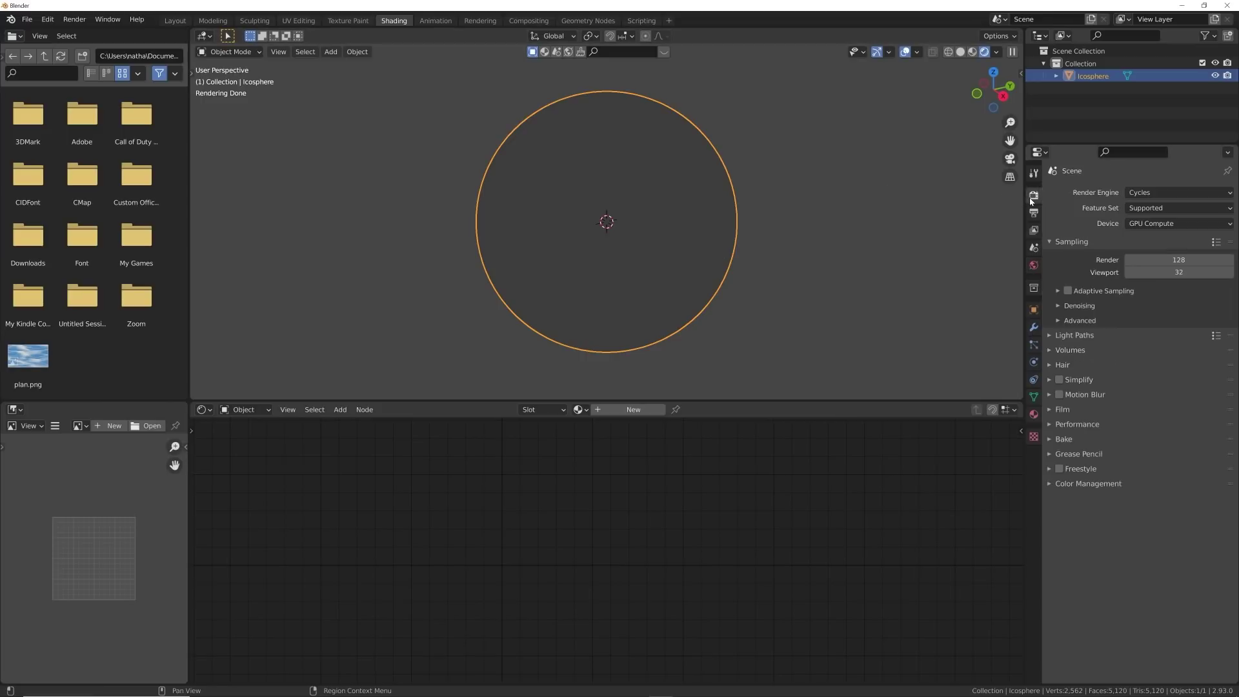
click(1141, 192)
click(1157, 195)
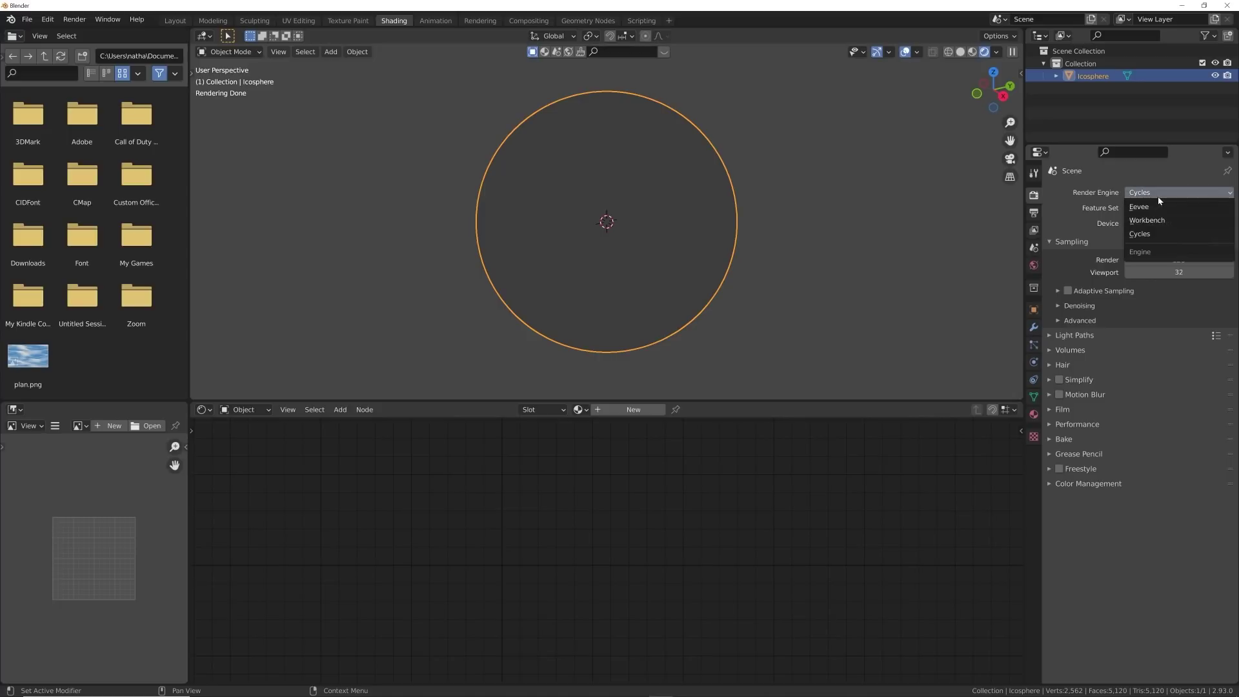
- Turn off Scene World in the rendered viewport shading so the sphere is lit by the HDRI with its background hidden
click(995, 53)
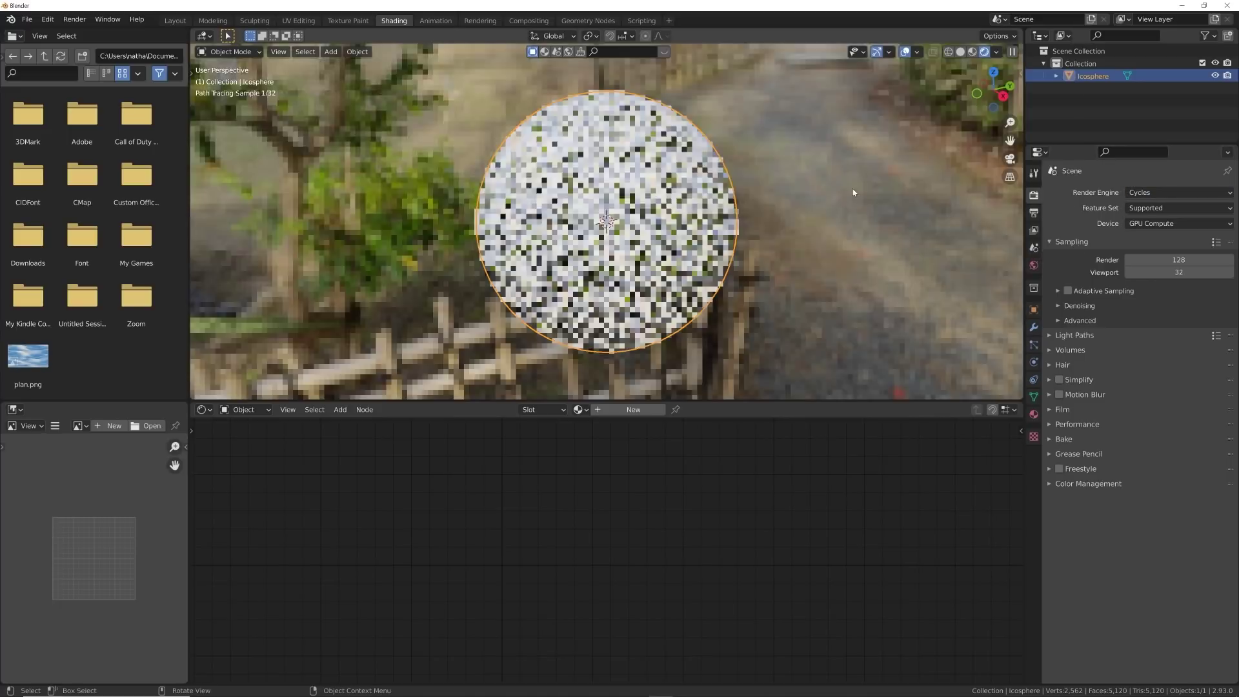
click(926, 126)
click(996, 51)
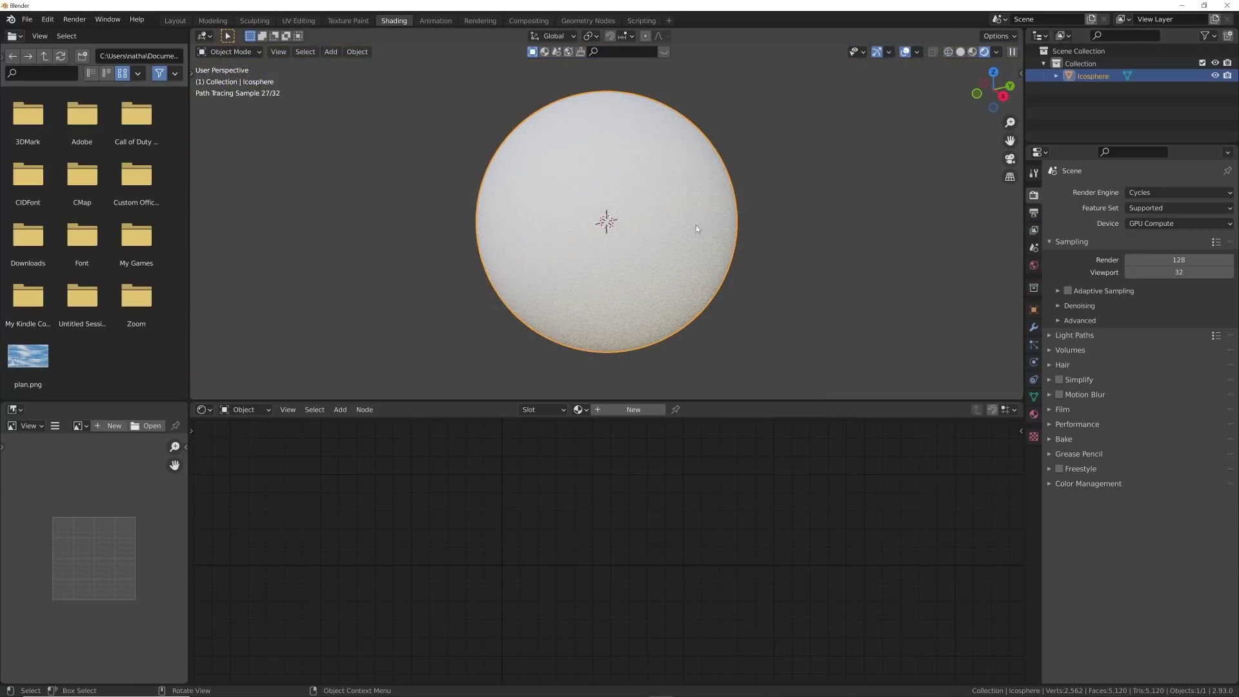
middle_drag(749, 256, 752, 256)
- Create a new material for the sphere and close the file browser and image editor areas
click(623, 409)
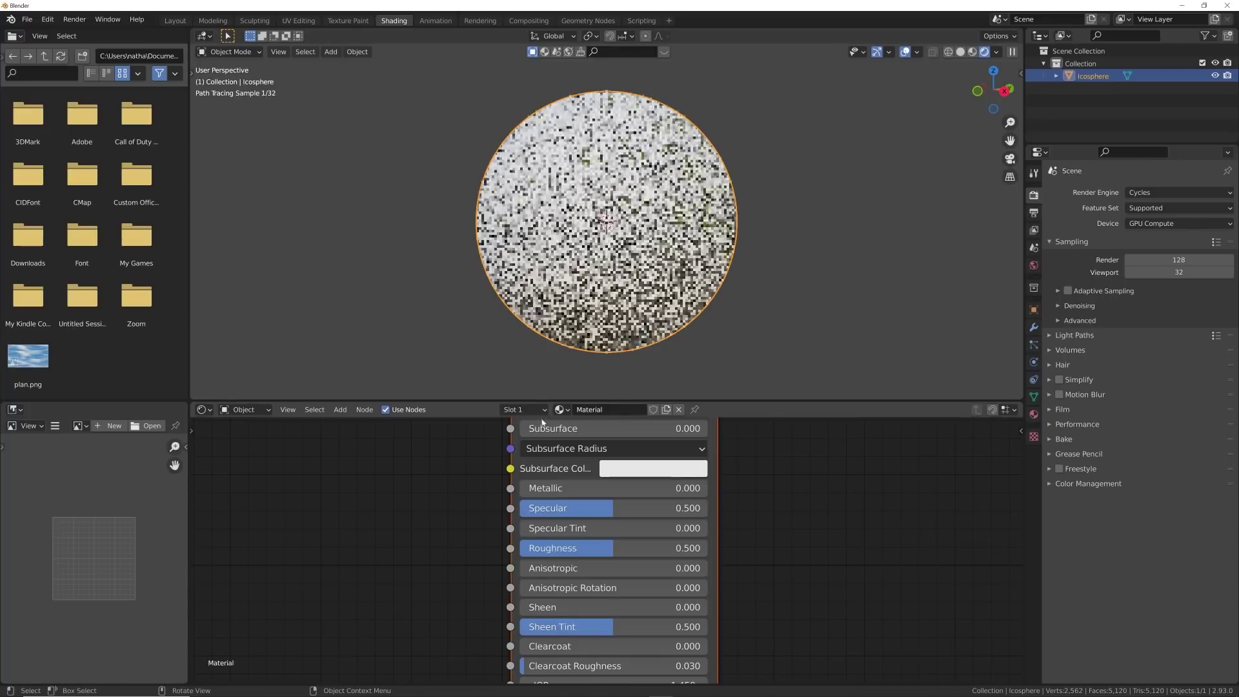
mouse_move(193, 398)
mouse_down()
mouse_move(179, 391)
mouse_move(180, 416)
mouse_up()
scroll(535, 545, down, 4)
middle_drag(551, 591, 584, 525)
scroll(520, 554, up, 3)
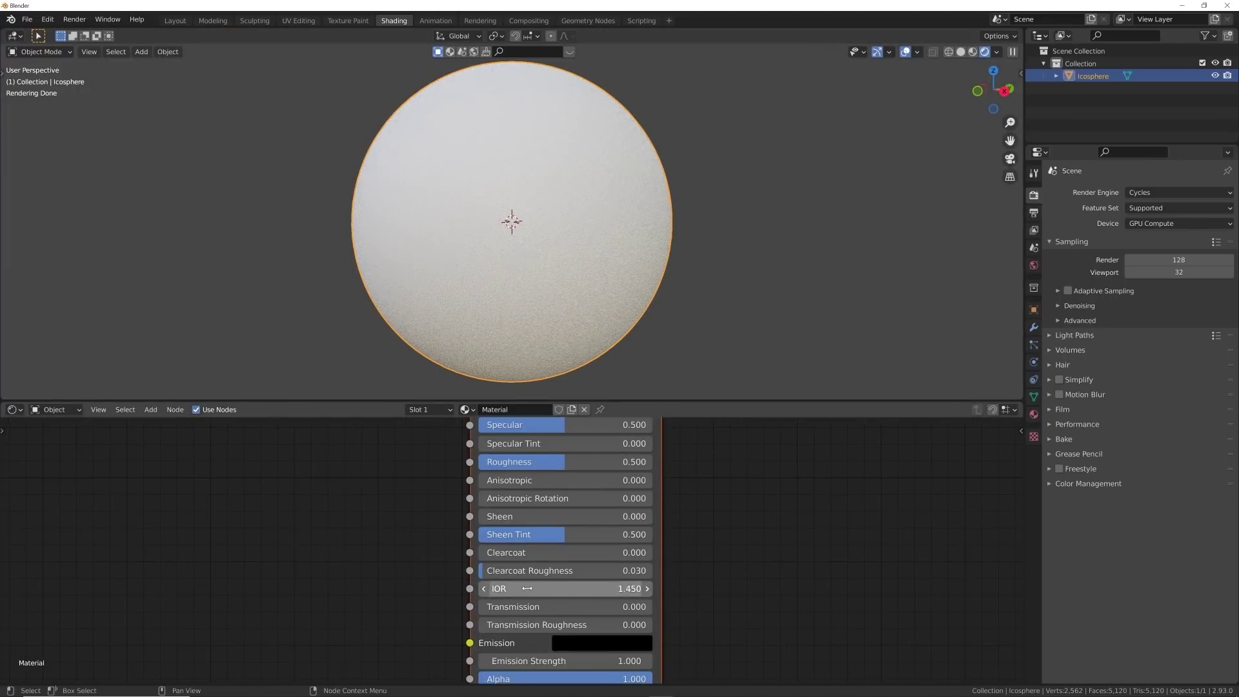
- Set the Principled BSDF's Transmission to 1.000 and Roughness to 0.000, and enlarge the shader editor
drag(503, 607, 650, 606)
drag(566, 463, 478, 462)
scroll(658, 284, down, 3)
scroll(555, 523, down, 2)
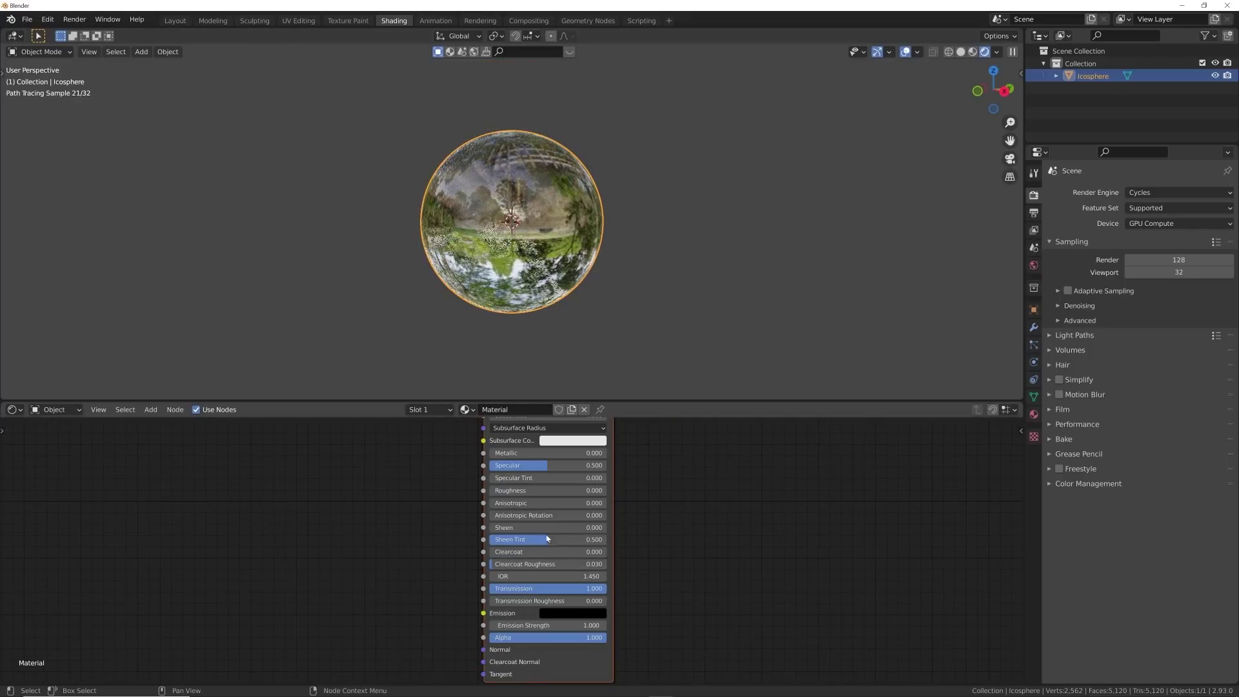
drag(652, 403, 660, 294)
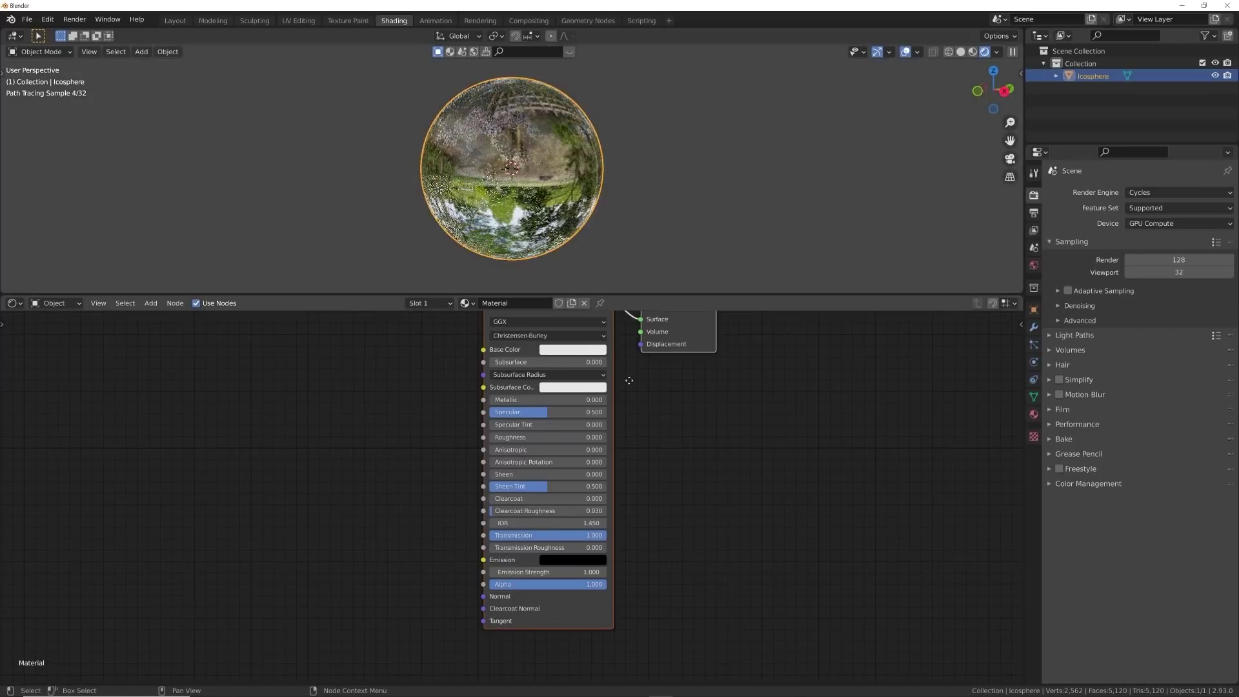
- Add a Principled Volume node and connect its Volume output to the Material Output's Volume input
key(shift+a)
click(784, 391)
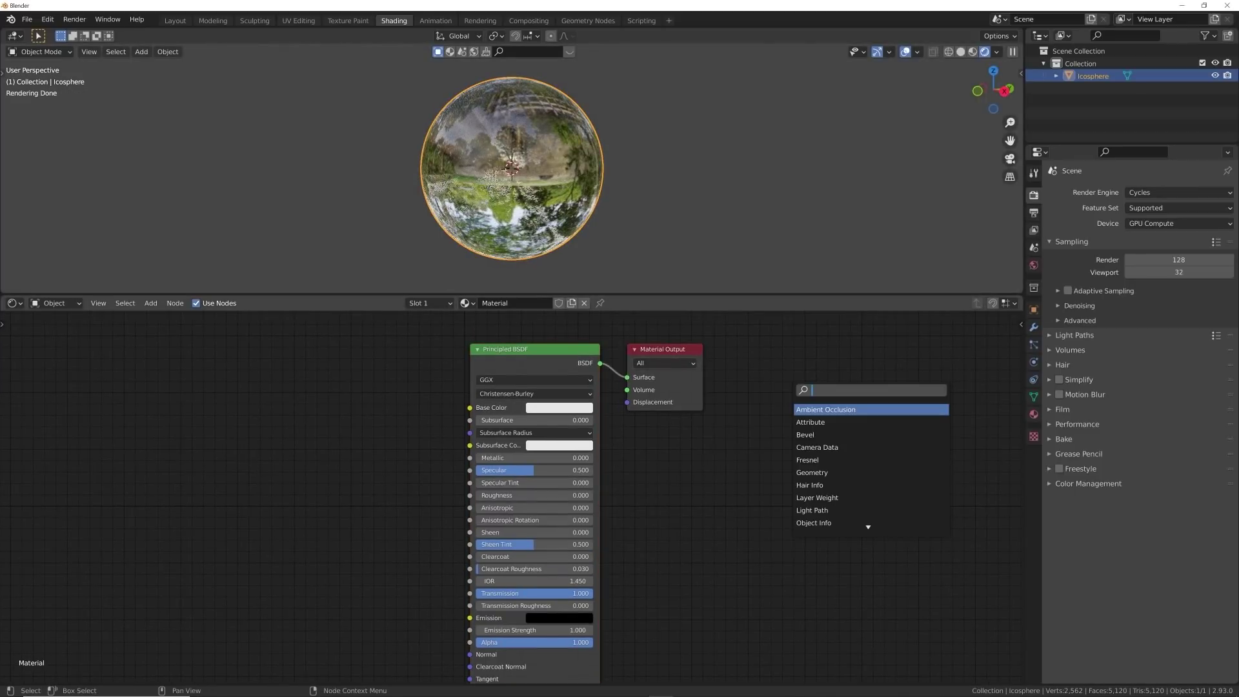
text(VOL)
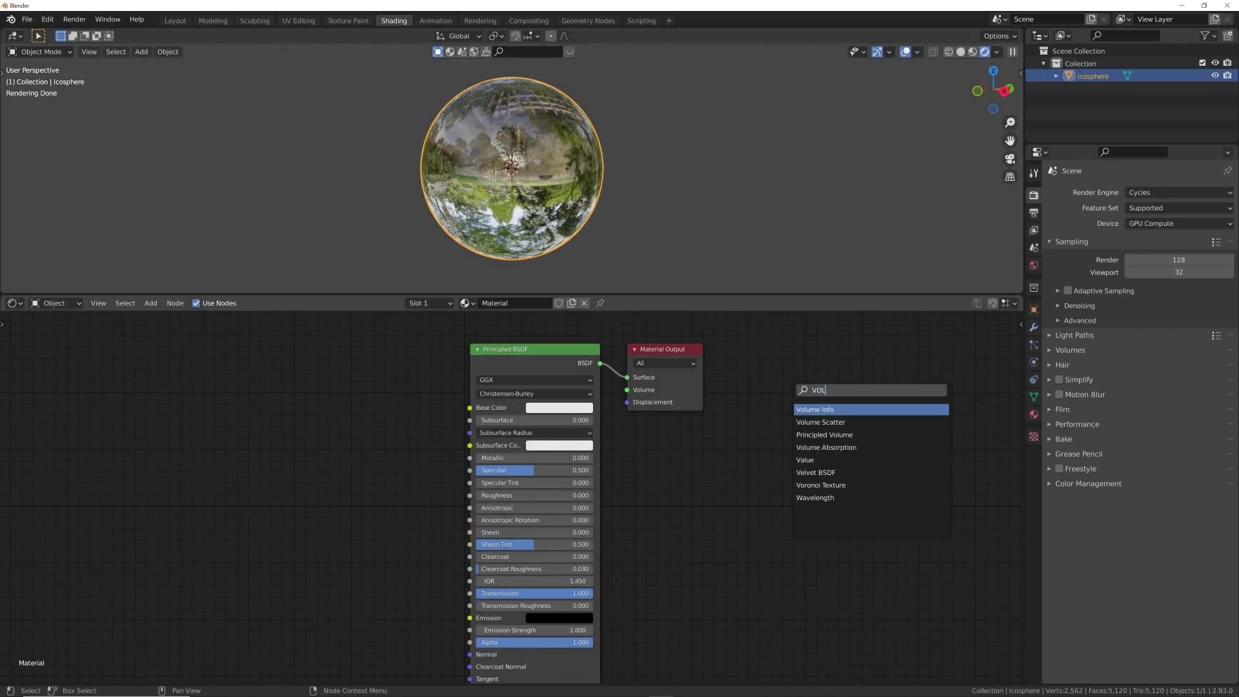
key(Down)
key(Down)
key(Return)
click(422, 434)
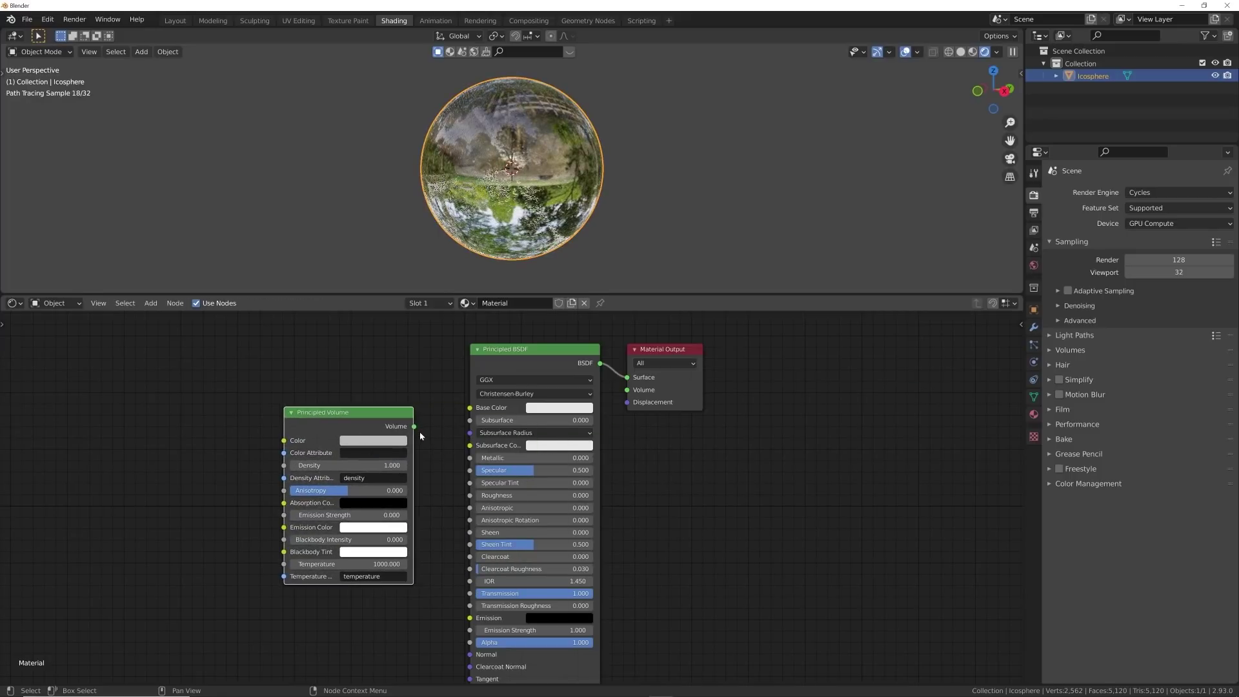
drag(417, 430, 647, 391)
- Turn Scene World back on in the rendered viewport shading
scroll(532, 169, up, 2)
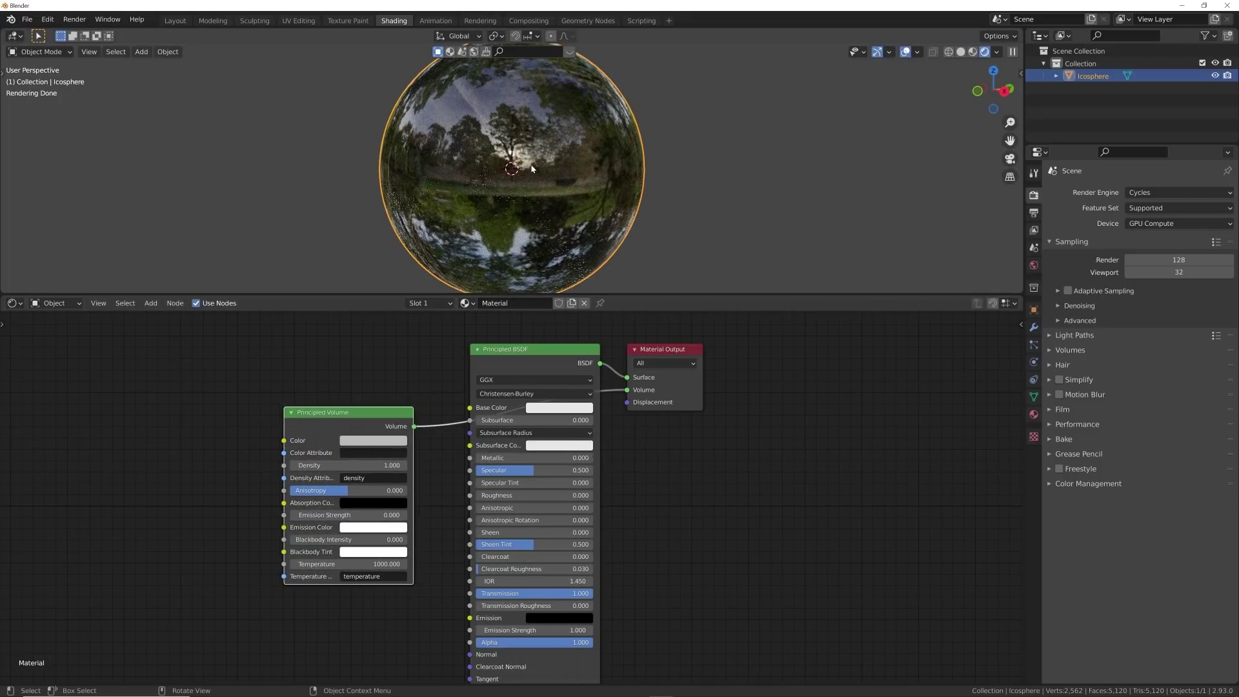
click(998, 54)
click(925, 126)
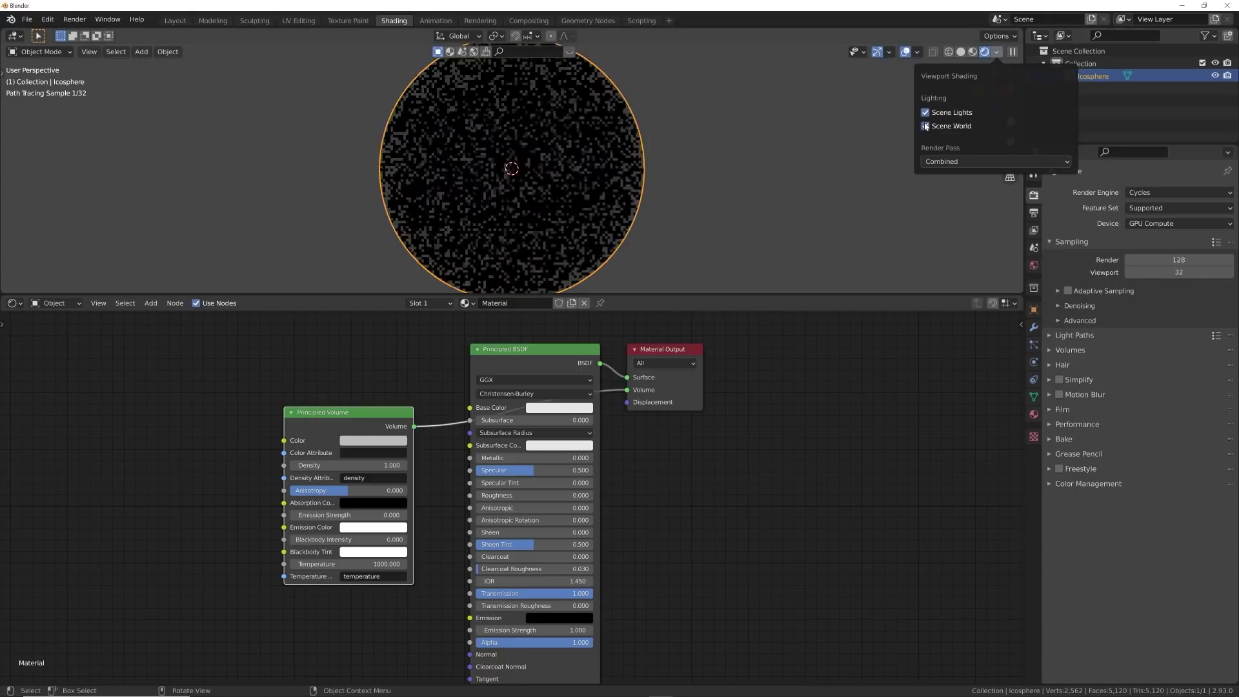
- Add a ColorRamp node beside the Principled Volume and connect its Color output to the Emission Color input
middle_drag(348, 464, 577, 434)
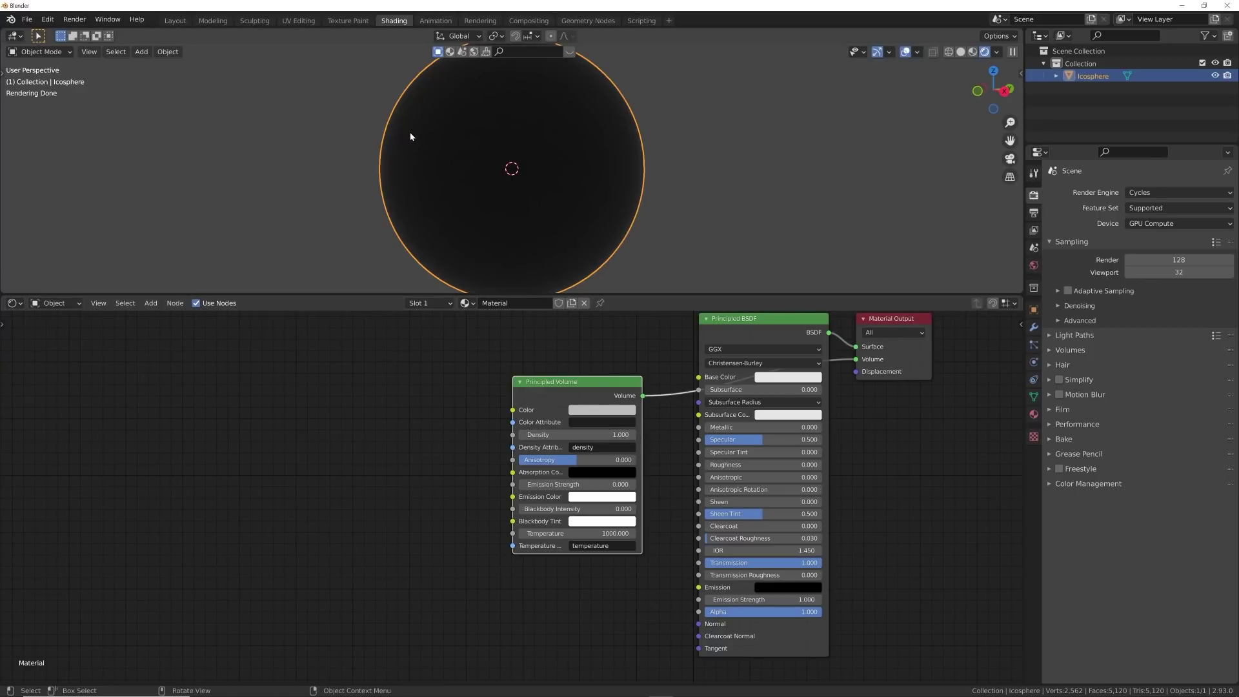
key(shift+a)
click(398, 406)
text(COL)
key(Return)
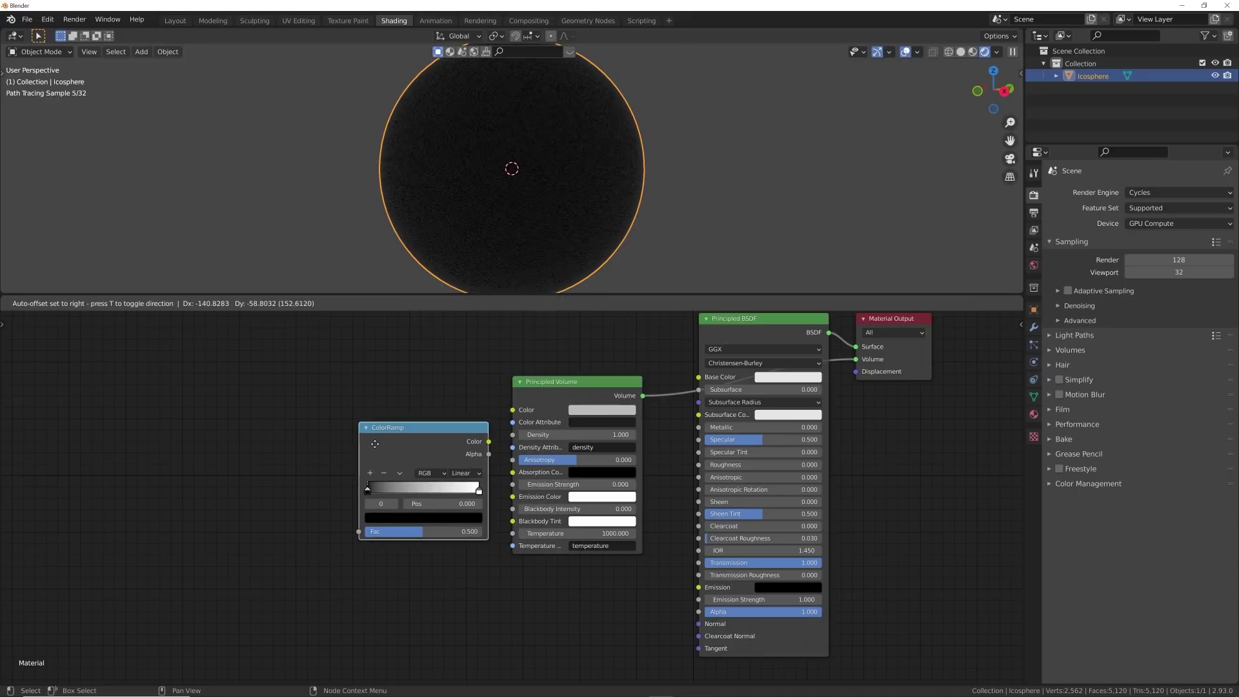
click(358, 445)
drag(472, 443, 512, 496)
- Set the Principled Volume's Density to 0.000 and its Emission Strength to 2.700
drag(594, 434, 529, 434)
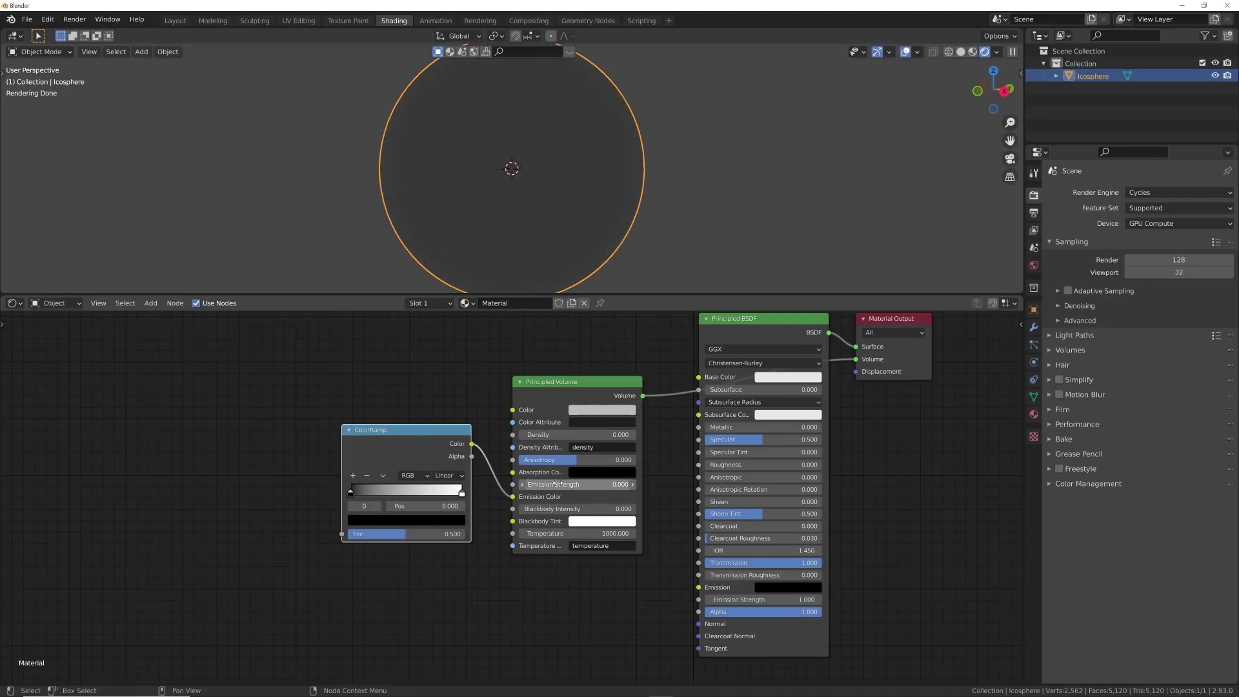
drag(558, 484, 651, 484)
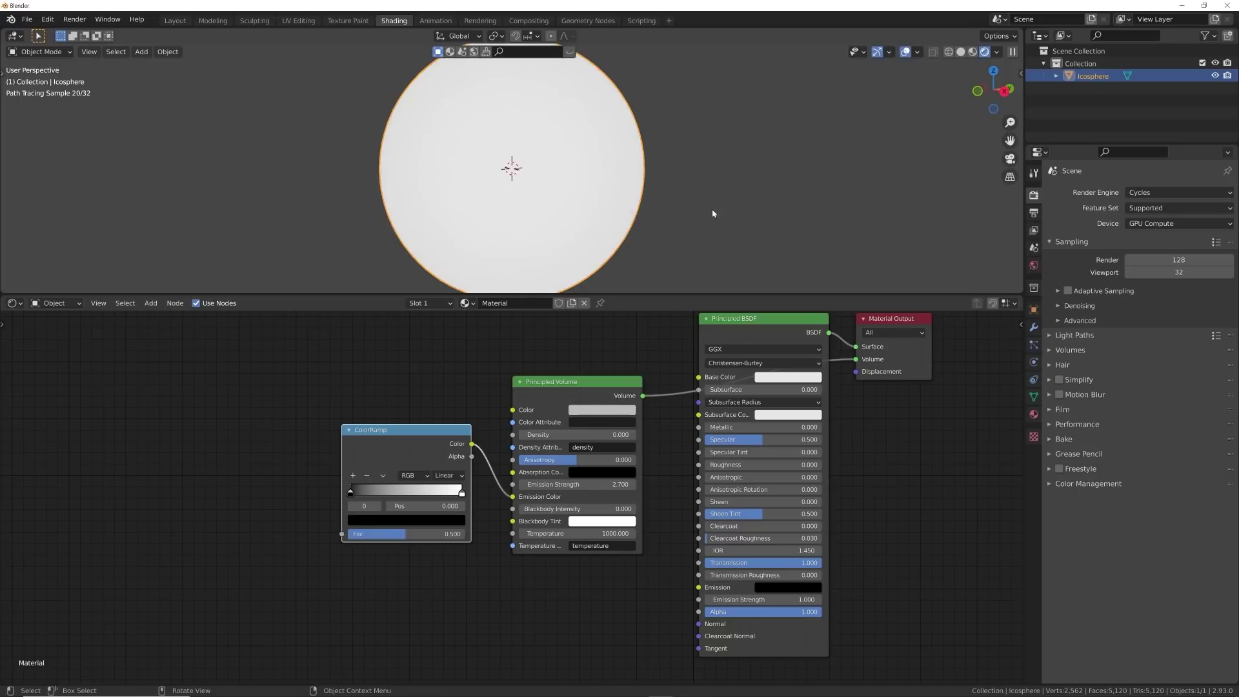
- Add a Noise Texture node before the ColorRamp and connect its Fac output to the ramp's Fac input
middle_drag(426, 475, 575, 430)
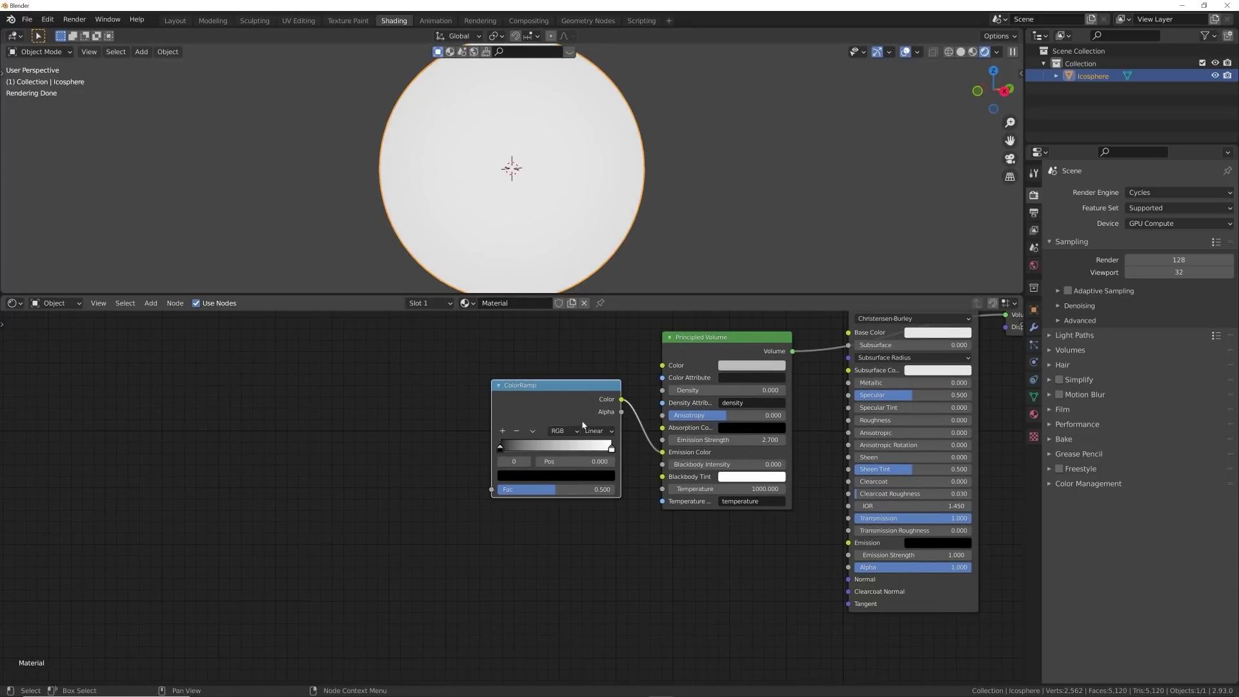
key(shift+a)
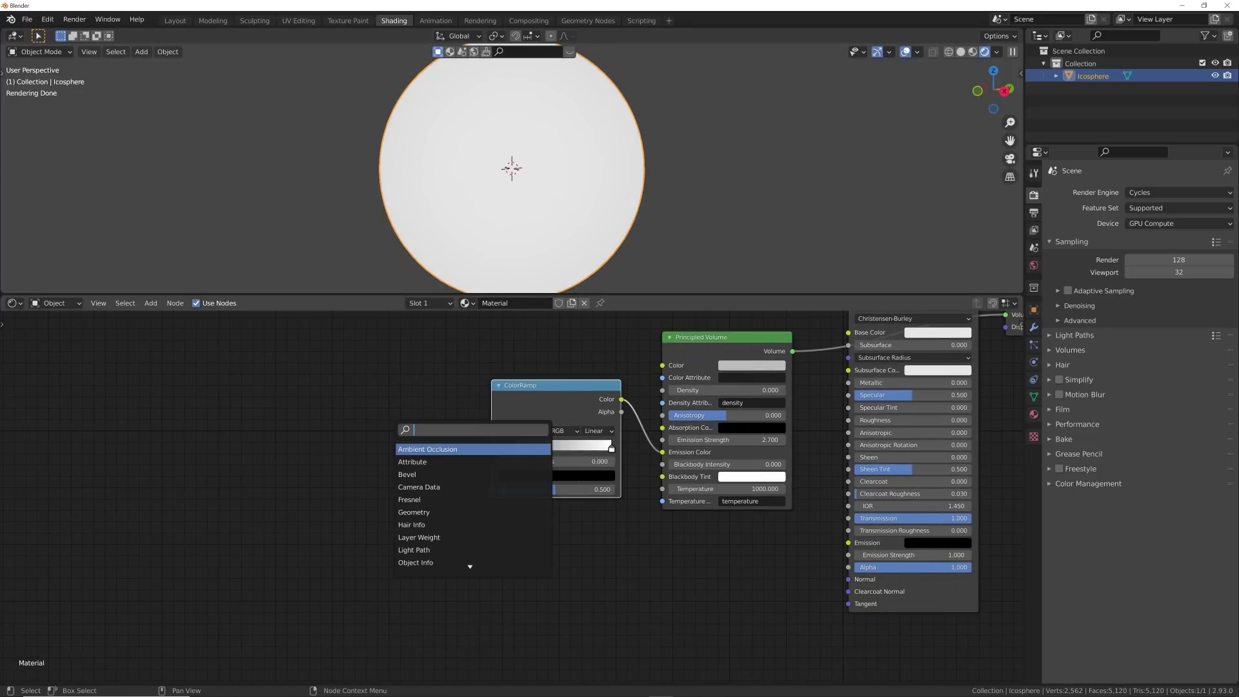
text(noi)
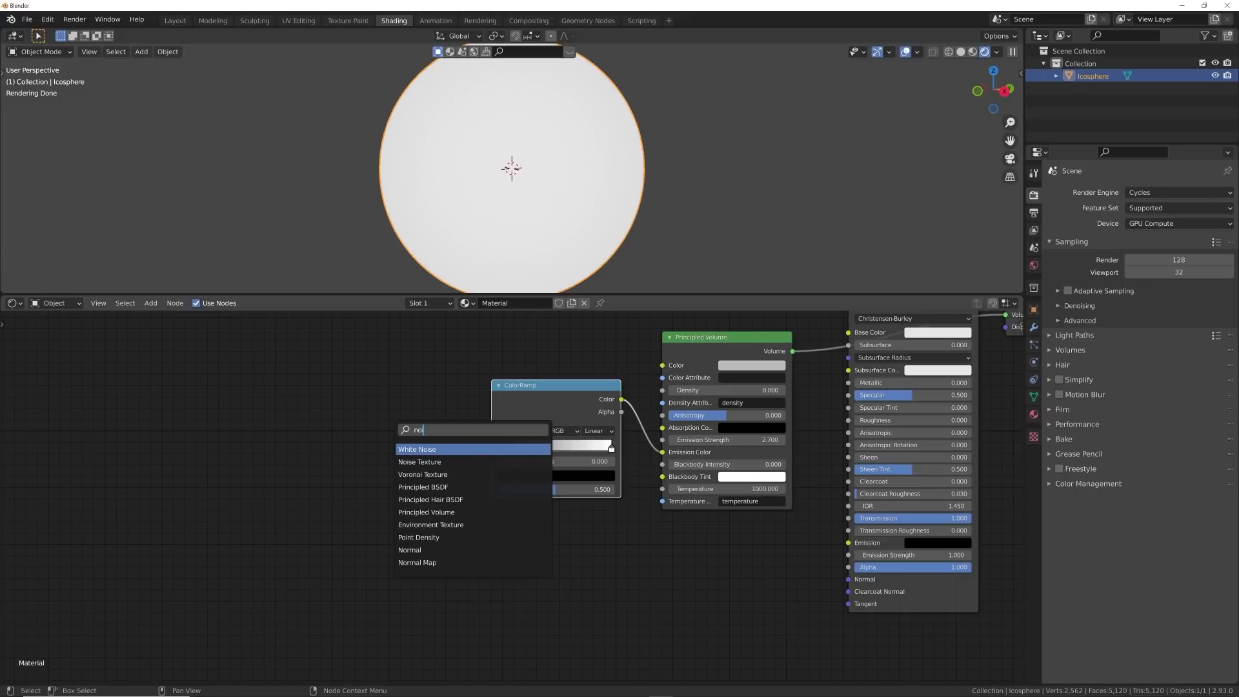
click(451, 462)
drag(403, 445, 491, 489)
key(h)
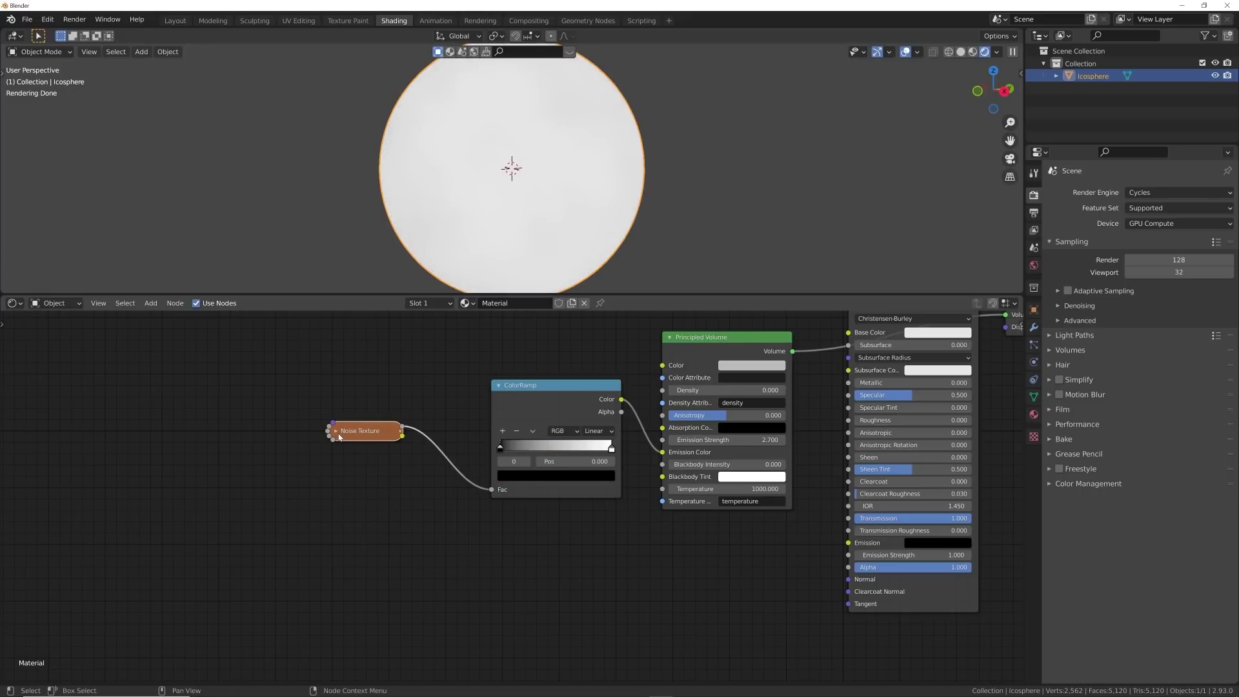
key(h)
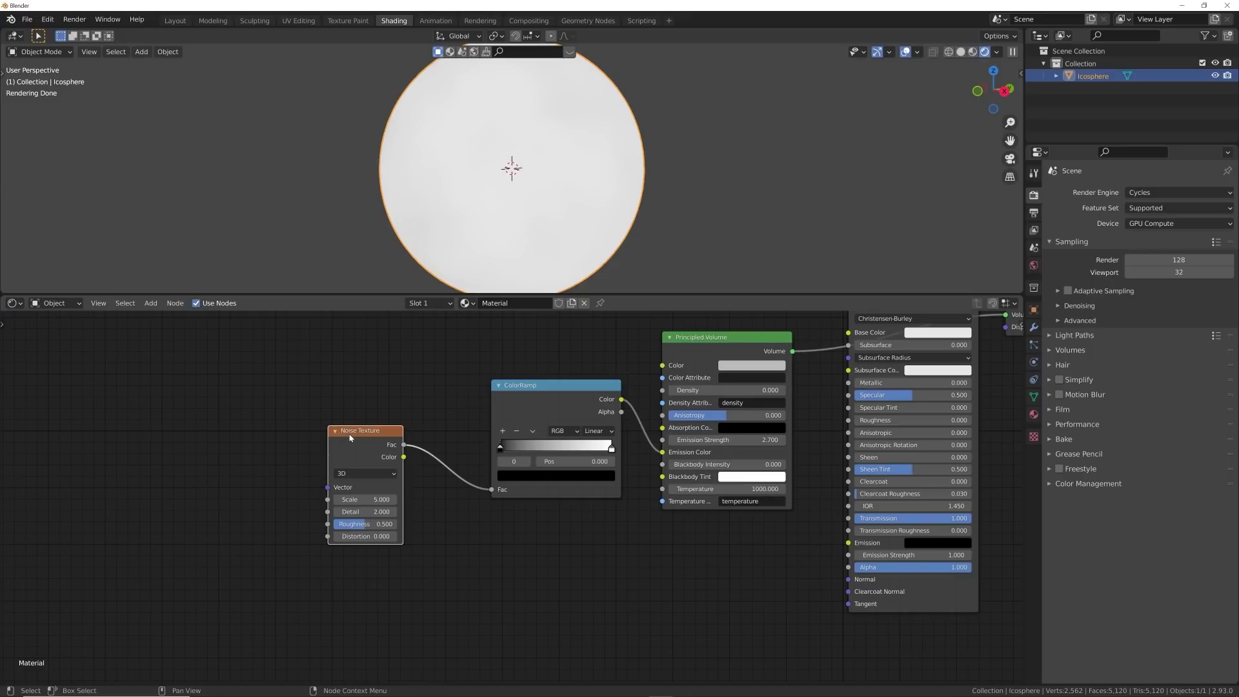
- Drive the Noise Texture with Object coordinates through a Mapping node and move the ColorRamp's black stop to position 0.586
key(ctrl+t)
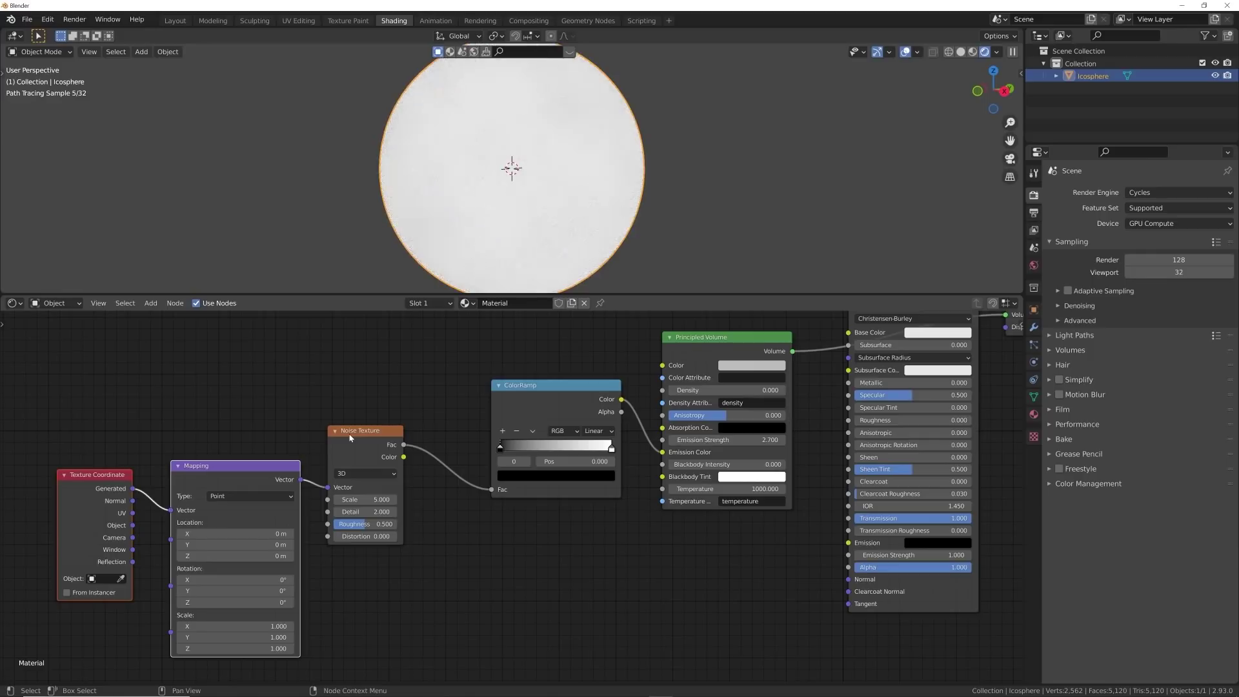
drag(133, 525, 170, 511)
drag(501, 446, 572, 431)
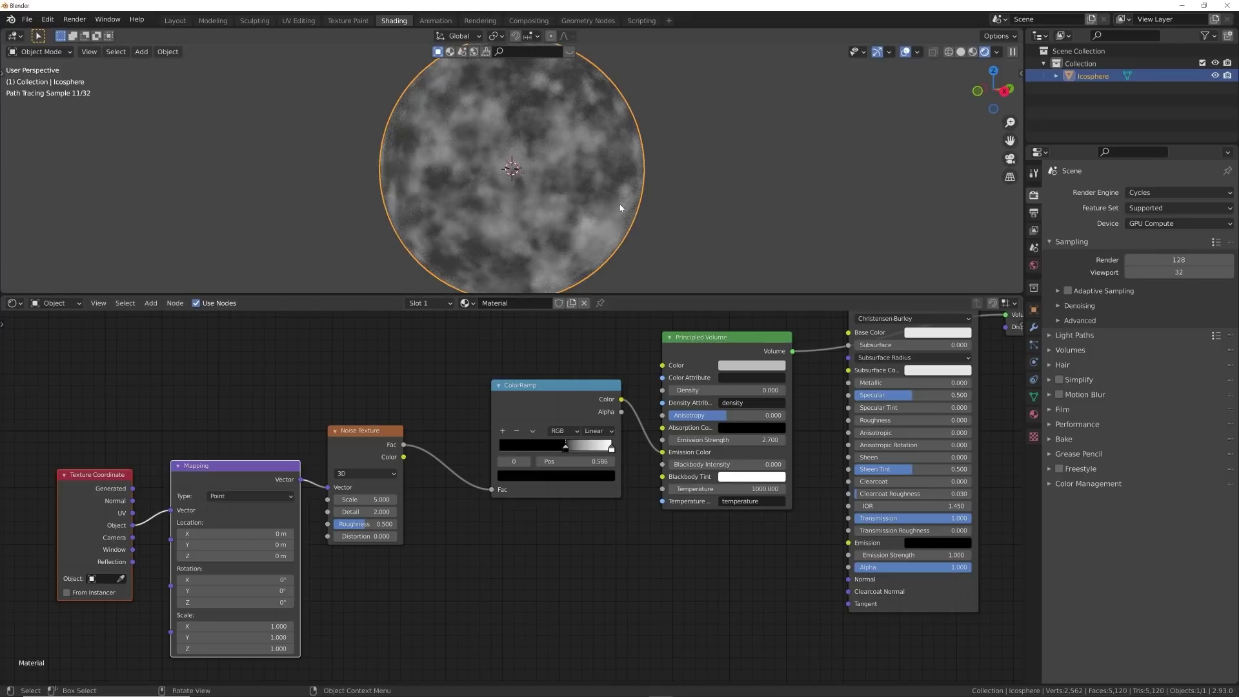
scroll(620, 208, up, 3)
scroll(618, 337, down, 2)
- Spread the Mapping and Noise Texture nodes apart to leave room for another node between them
drag(206, 451, 435, 514)
key(g)
click(333, 514)
key(shift+a)
click(431, 441)
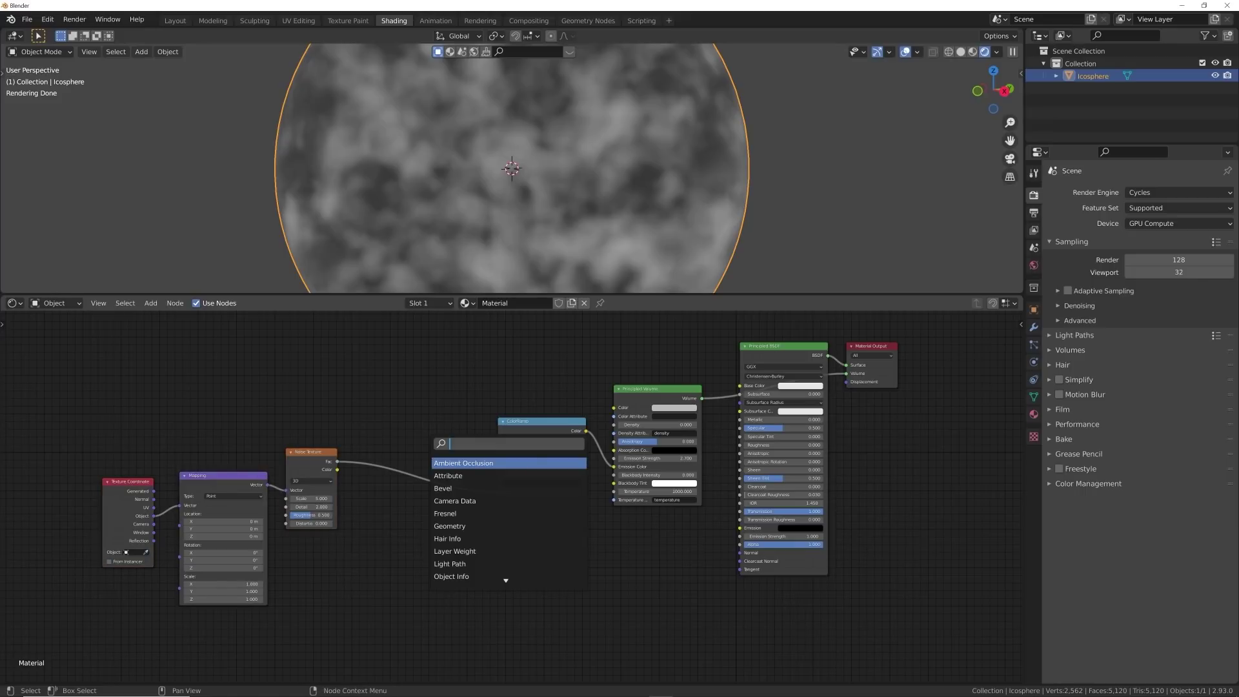
click(300, 429)
drag(306, 459, 439, 466)
middle_drag(415, 442, 515, 425)
scroll(491, 426, up, 4)
- Insert a Musgrave Texture node on the link between the Mapping and Noise Texture nodes
key(shift+a)
click(477, 423)
text(mus)
key(Return)
click(436, 446)
- Set the Musgrave Texture's Scale to 1.500
scroll(635, 210, up, 4)
scroll(635, 209, up, 2)
scroll(607, 201, down, 5)
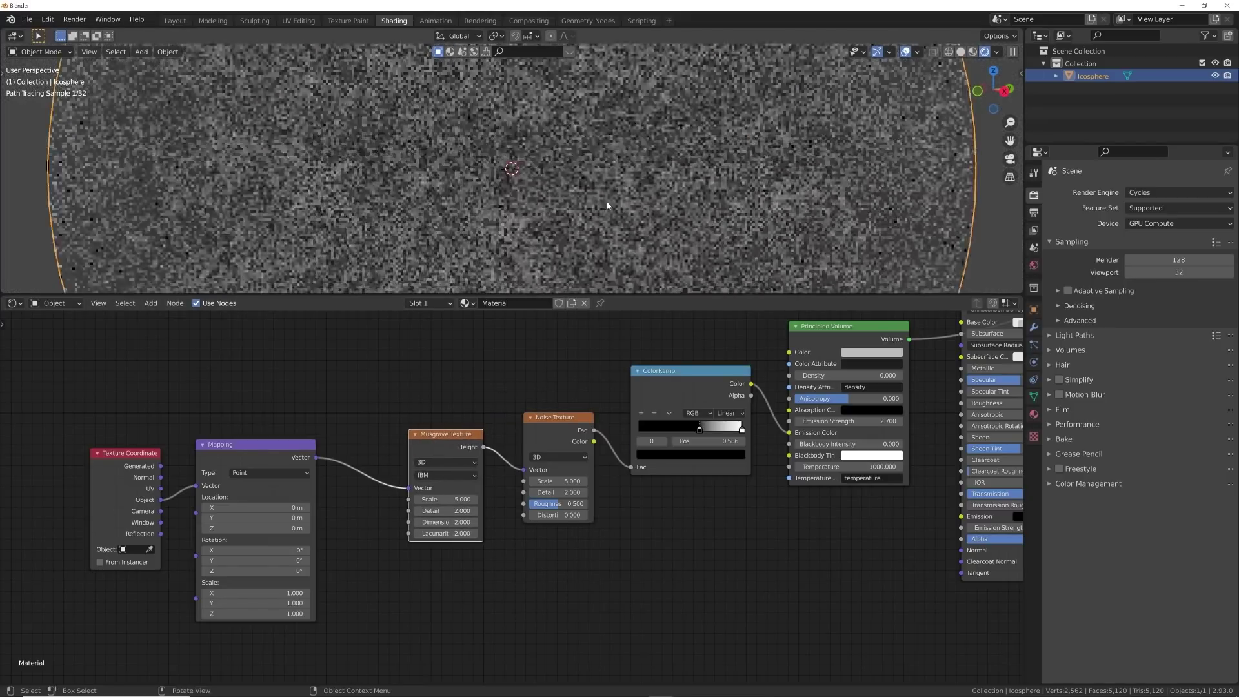
mouse_move(460, 499)
mouse_down()
mouse_move(445, 499)
mouse_move(460, 499)
mouse_up()
click(460, 499)
text(1)
text(.2)
key(Return)
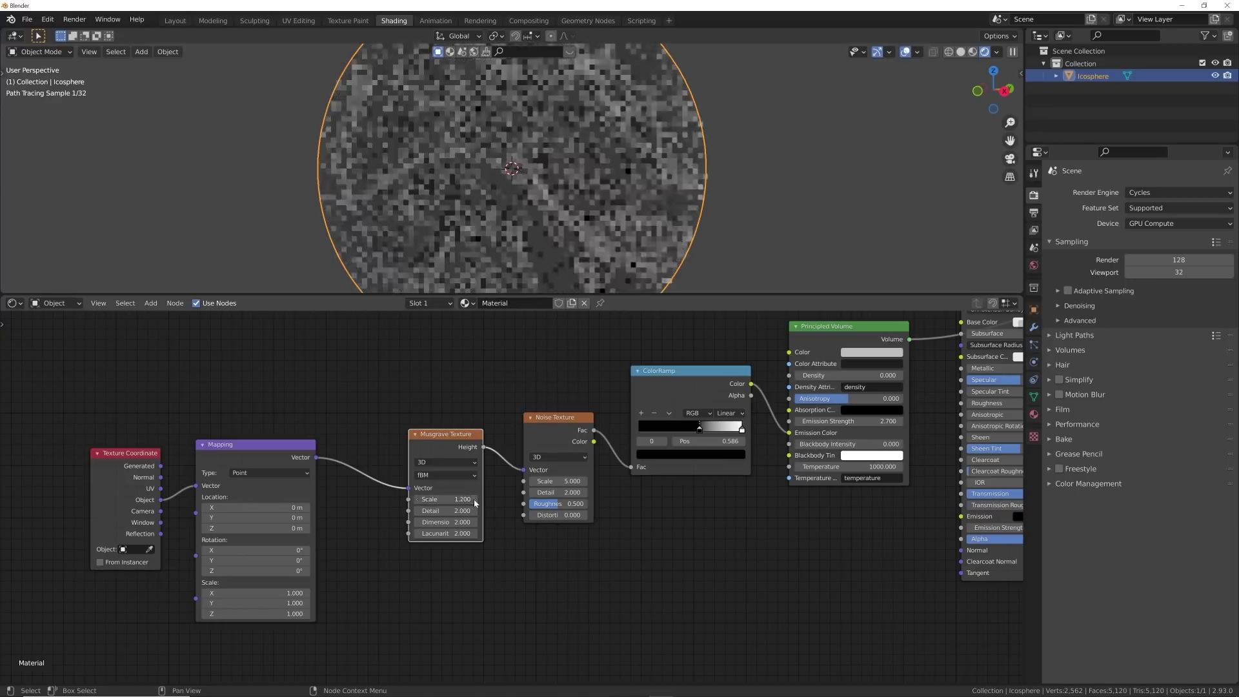
click(474, 500)
click(474, 500)
click(475, 500)
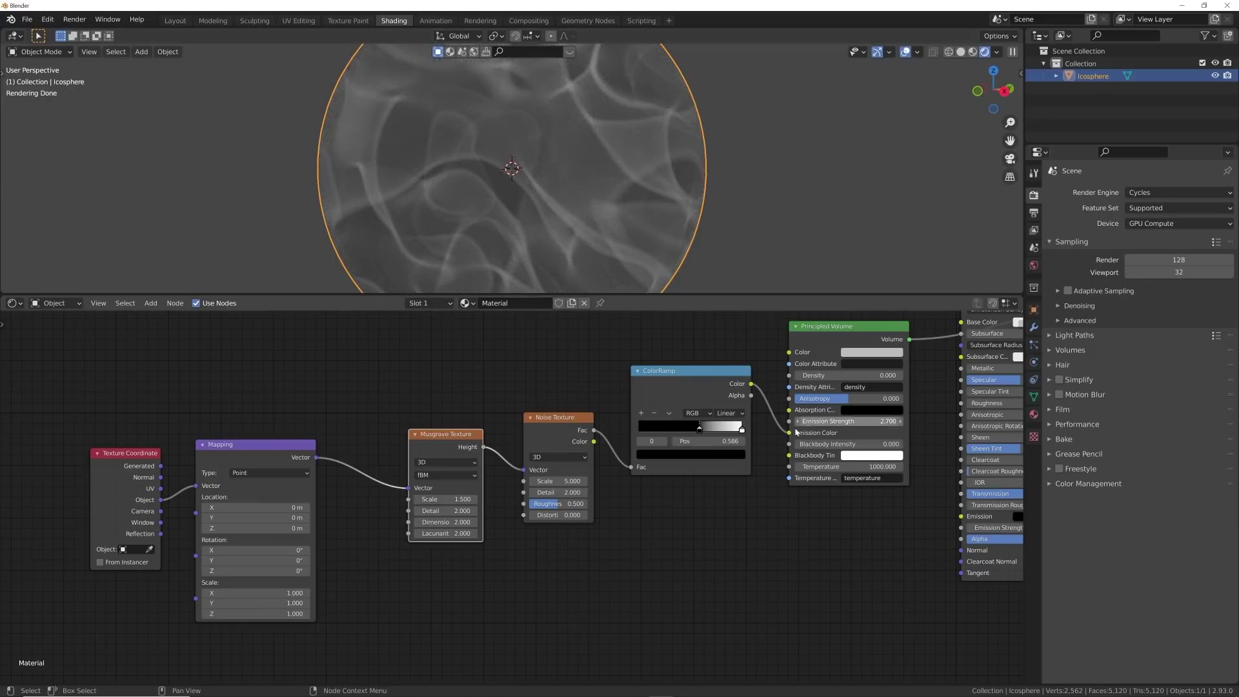
- Set the Principled Volume's Emission Strength to 39.000
middle_drag(974, 457, 733, 467)
drag(612, 431, 844, 431)
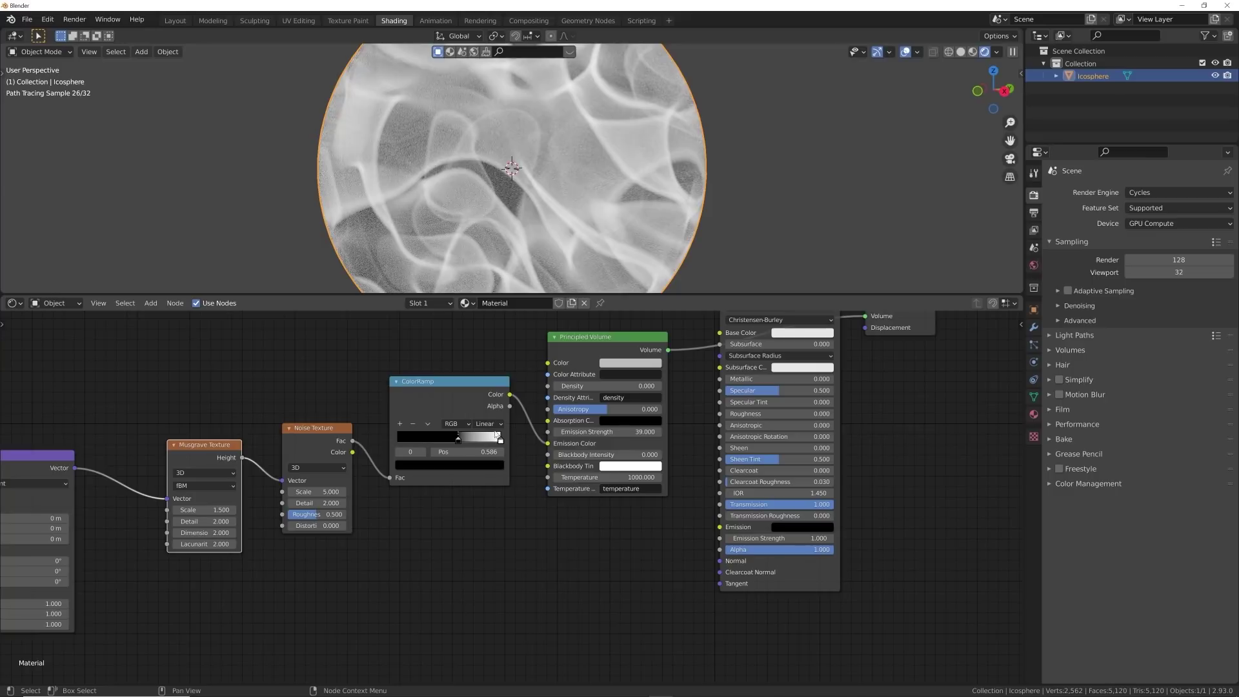
- Tighten the ColorRamp's stops, with the white one at position 0.733, and recolour that stop light blue
mouse_move(461, 442)
mouse_down()
mouse_move(491, 441)
mouse_move(474, 439)
mouse_up()
click(482, 464)
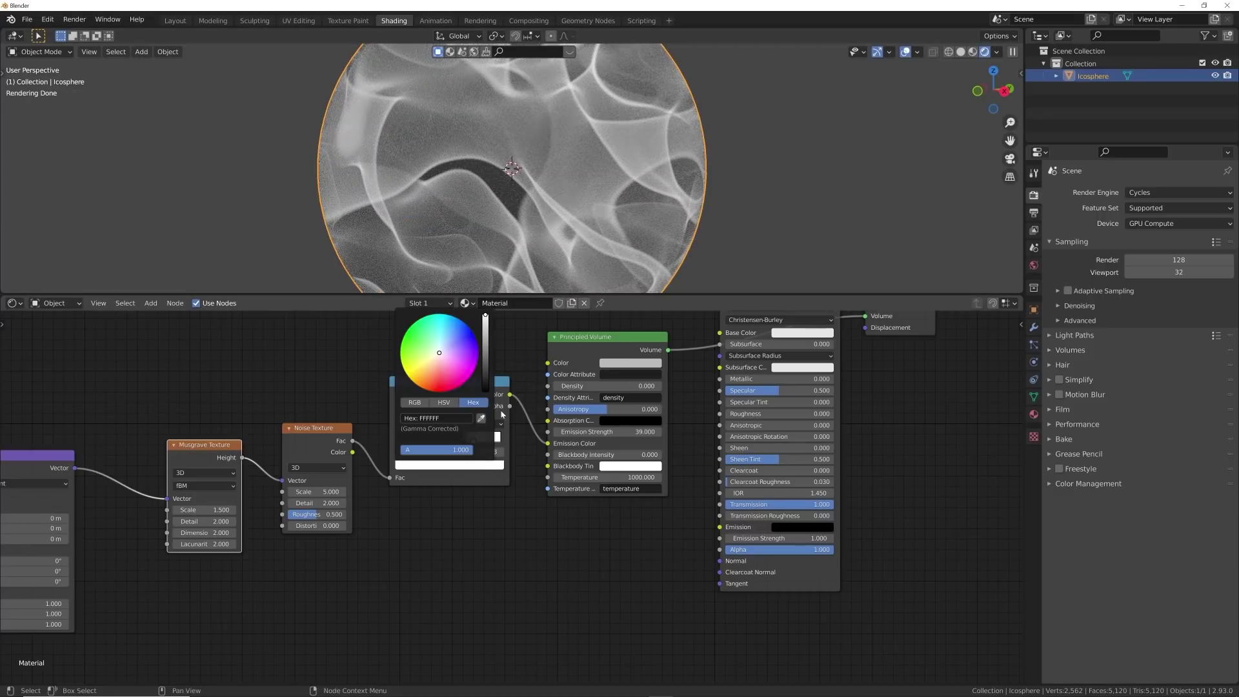
click(450, 332)
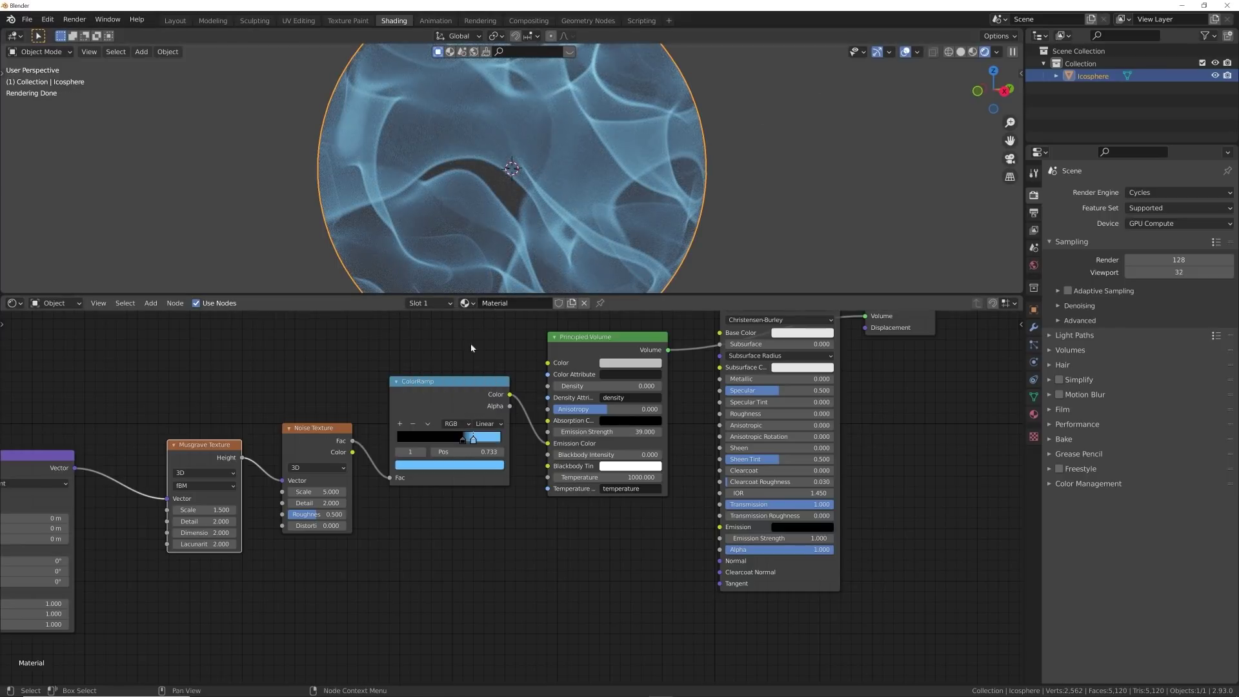
- Make room after the Mapping node and insert a second Noise Texture node between it and the Musgrave Texture
scroll(288, 207, up, 2)
middle_drag(405, 423, 782, 368)
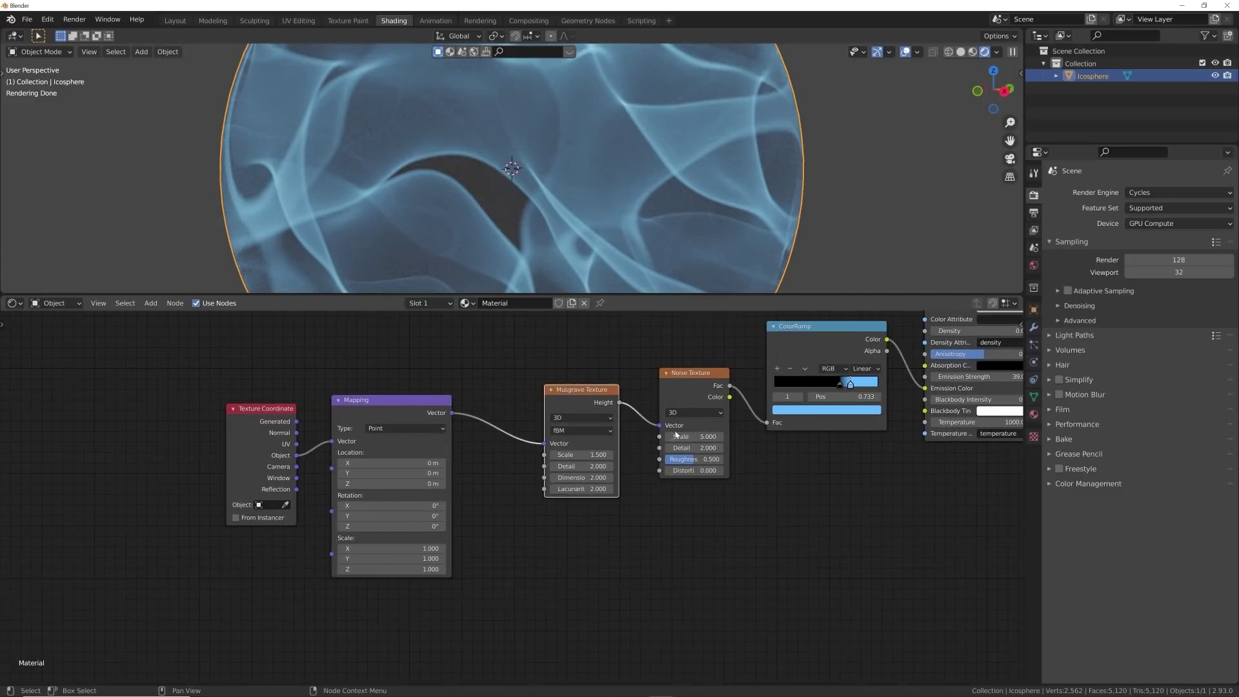
drag(433, 371, 230, 470)
drag(441, 421, 278, 453)
key(shift+a)
text(noi)
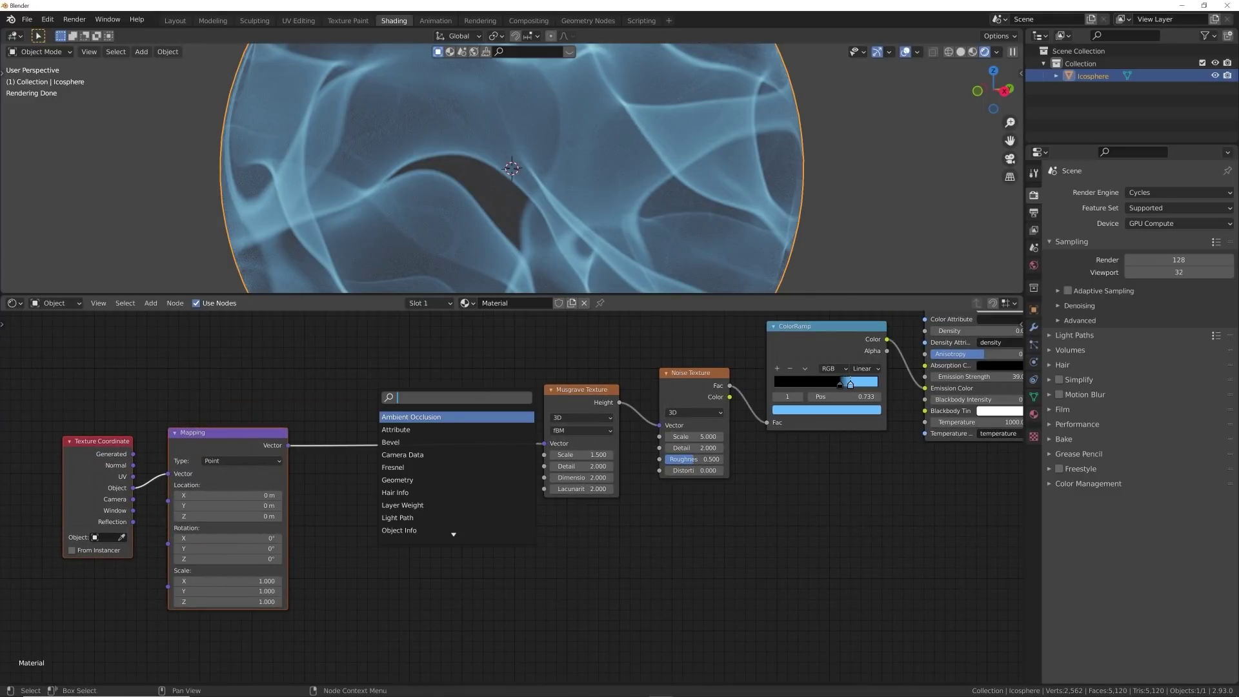
key(Down)
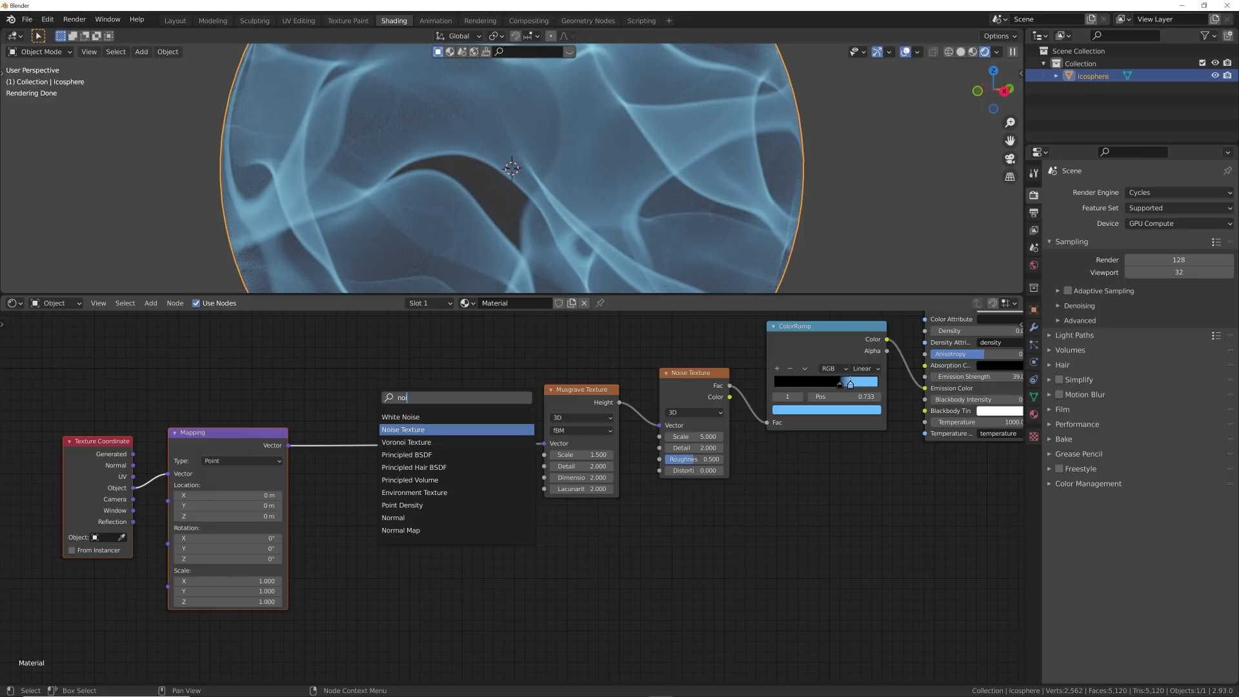
key(Return)
click(374, 428)
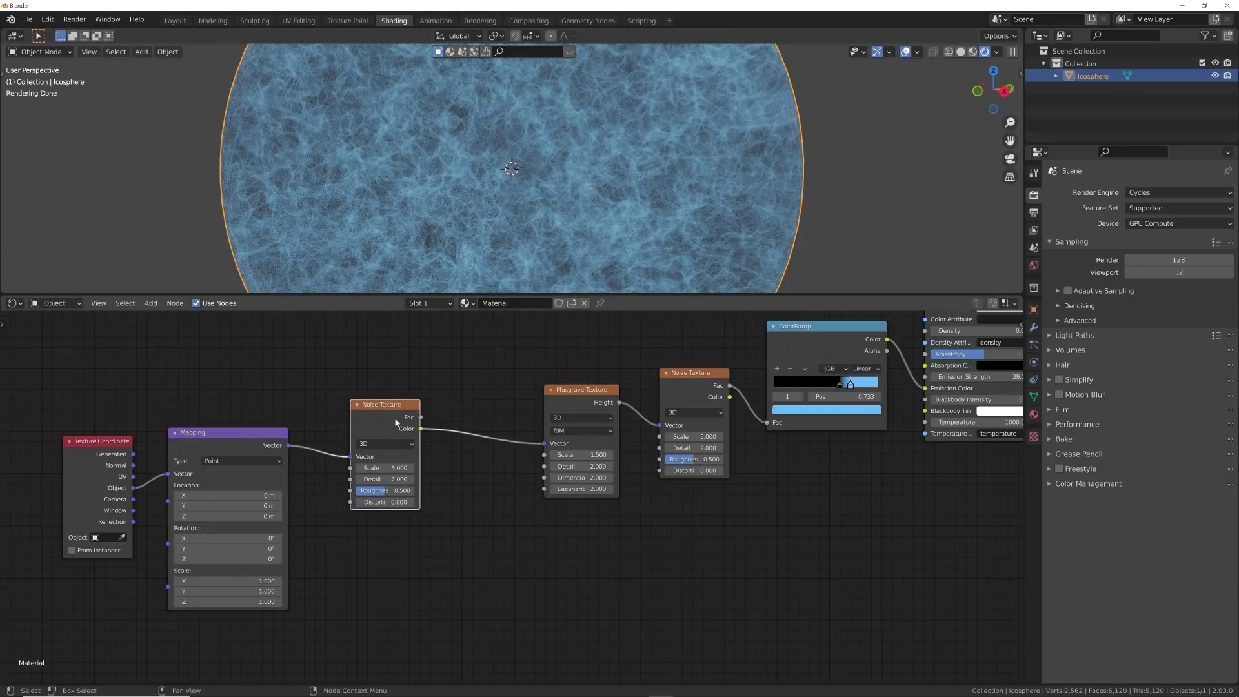
drag(396, 419, 395, 415)
- Insert a MixRGB node between the new Noise Texture and the Musgrave Texture and connect the Mapping Vector to Color2
key(shift+a)
click(483, 362)
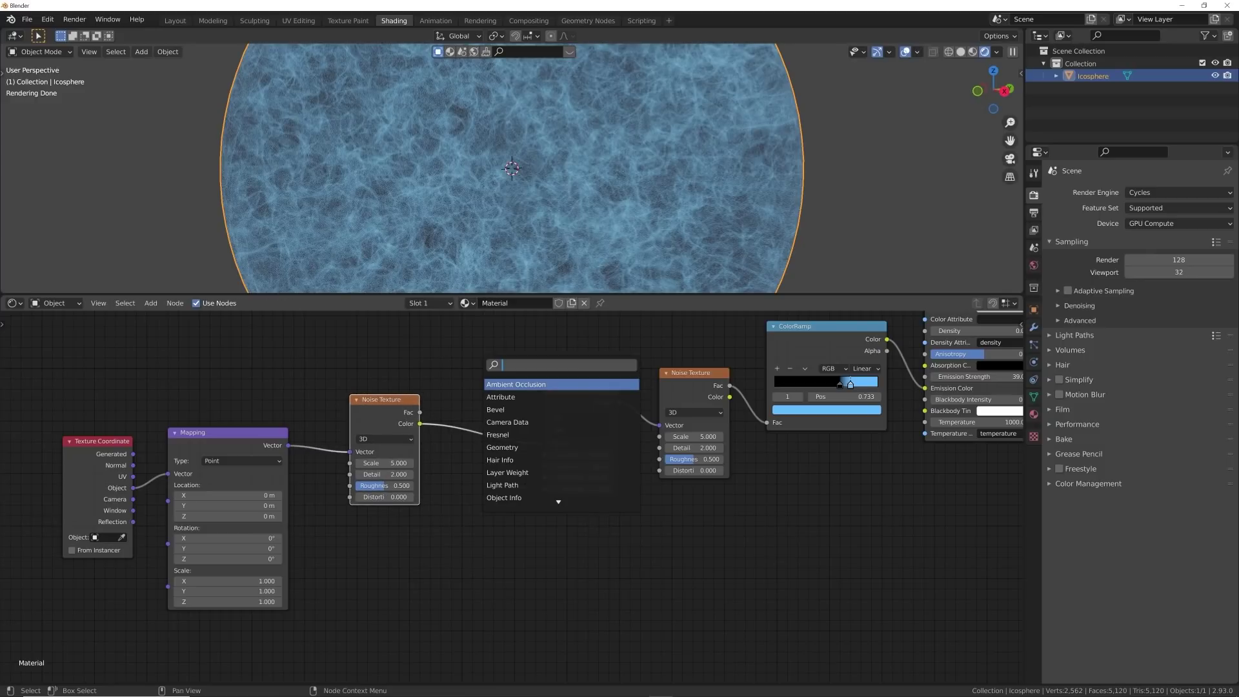
text(mix)
key(Down)
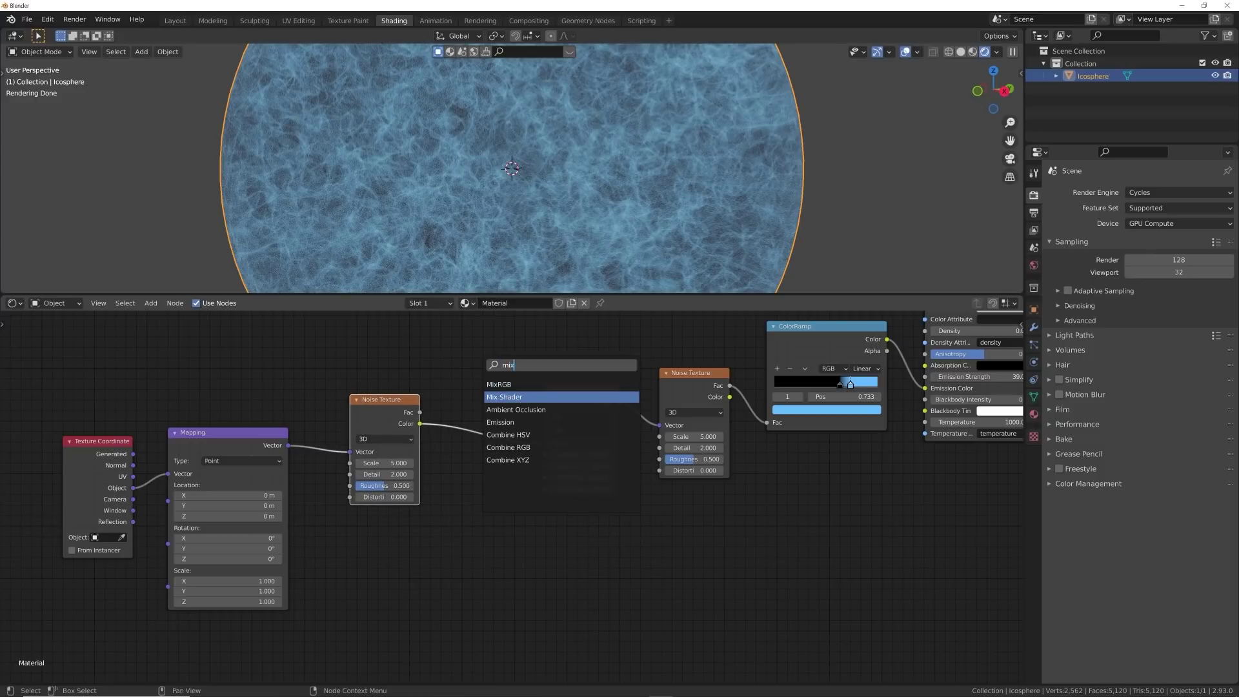
click(506, 385)
click(487, 412)
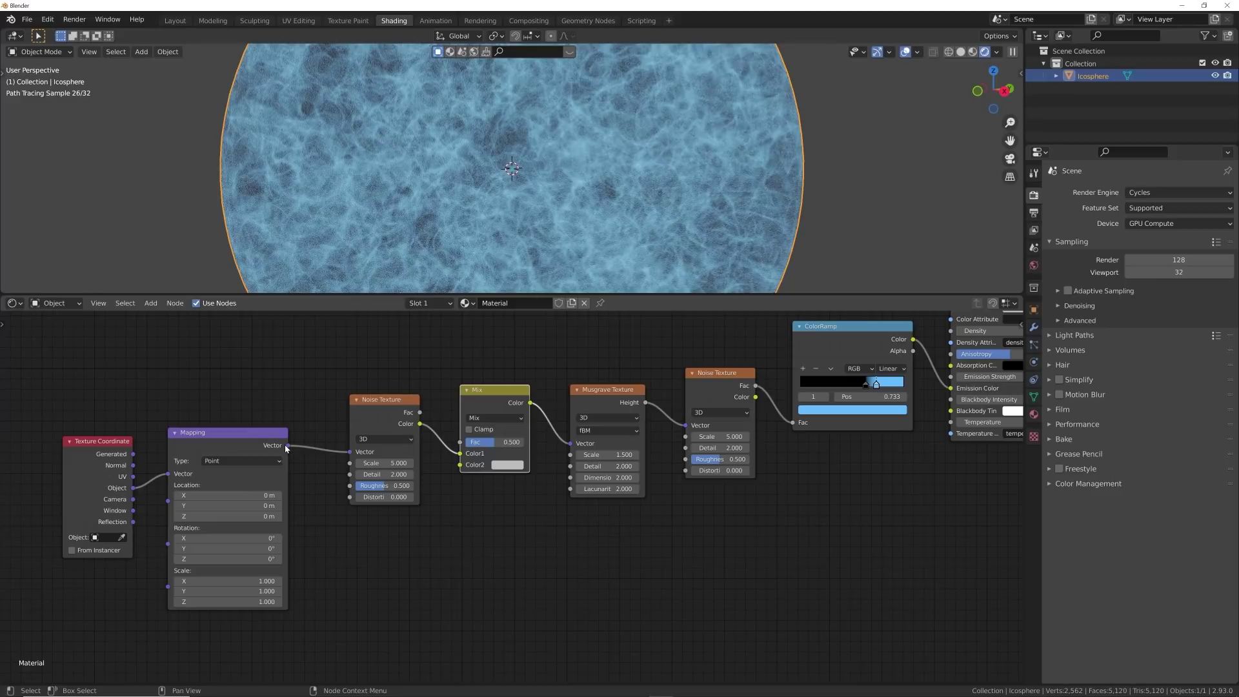
drag(287, 446, 526, 446)
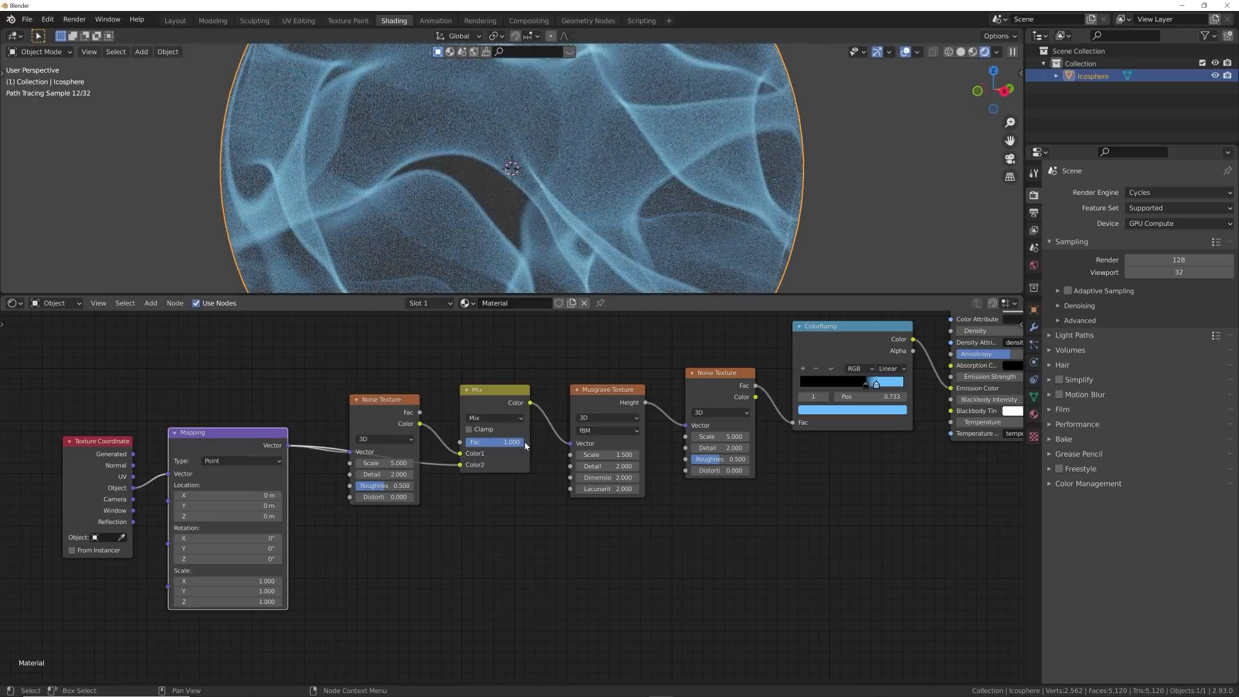
- Set the Mix node's Fac to 0.837 to distort the pattern only slightly
drag(520, 444, 512, 444)
scroll(386, 158, down, 2)
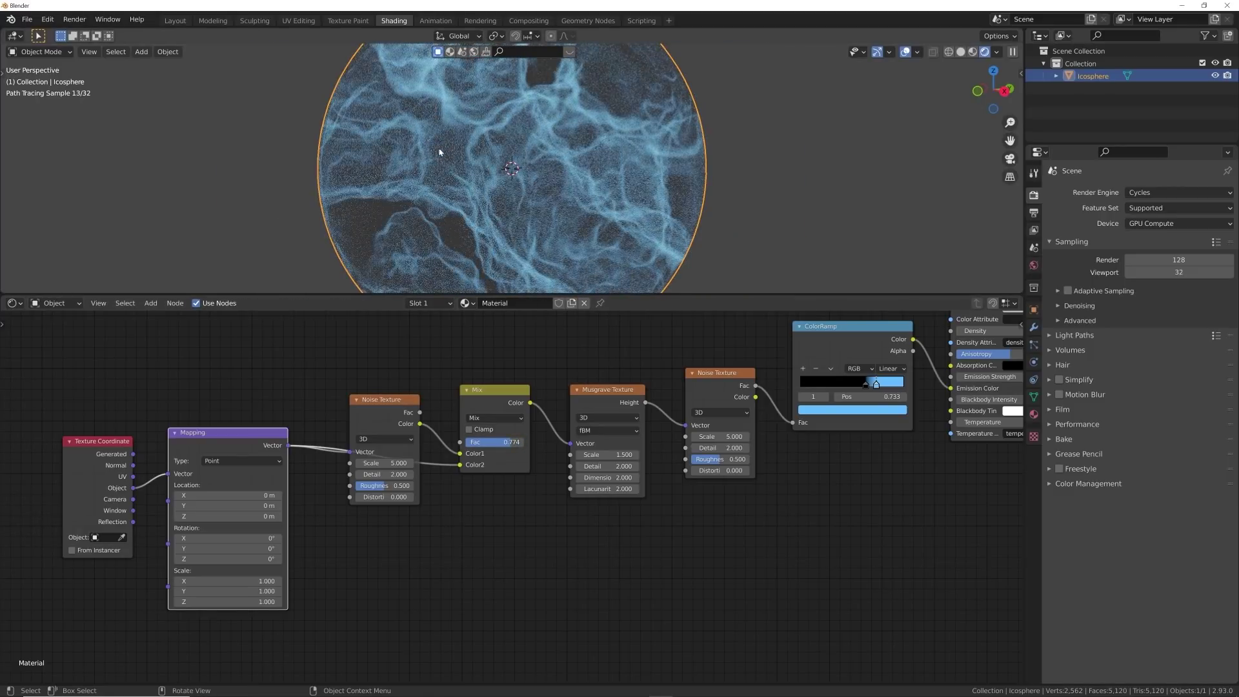
scroll(456, 152, up, 1)
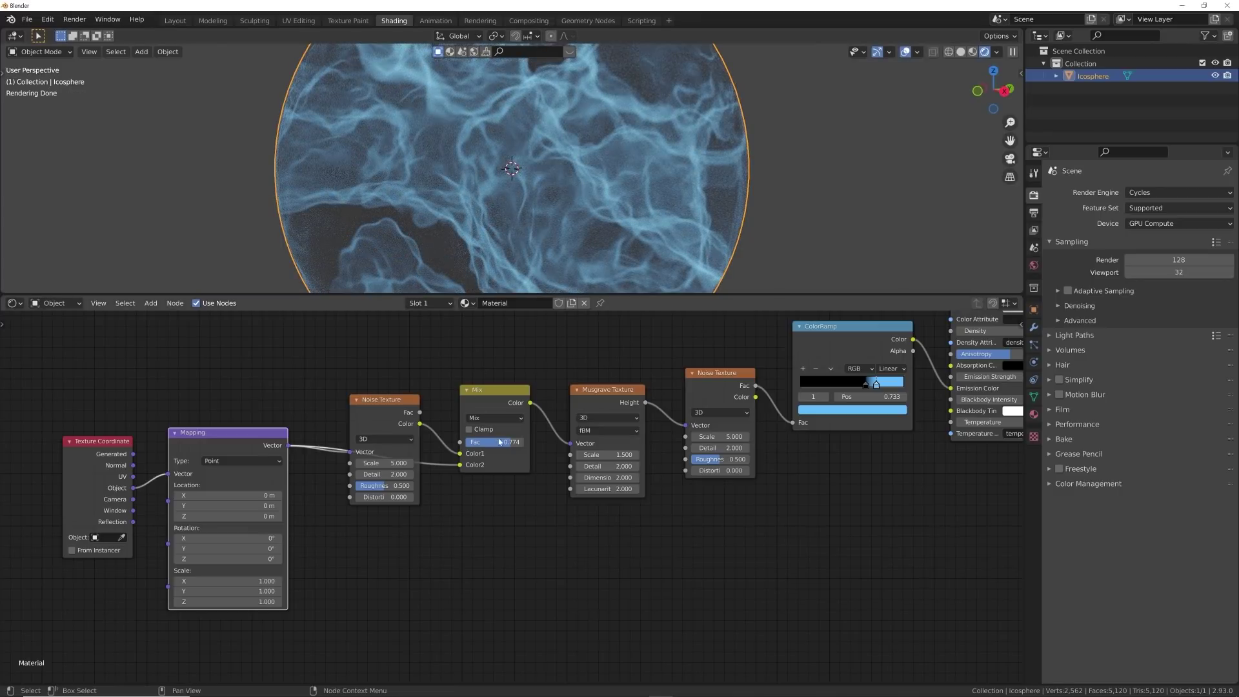
drag(512, 445, 513, 445)
- Set the Detail of the Noise Texture feeding the Mix node to 12 and its Scale to 3.700
scroll(513, 495, up, 1)
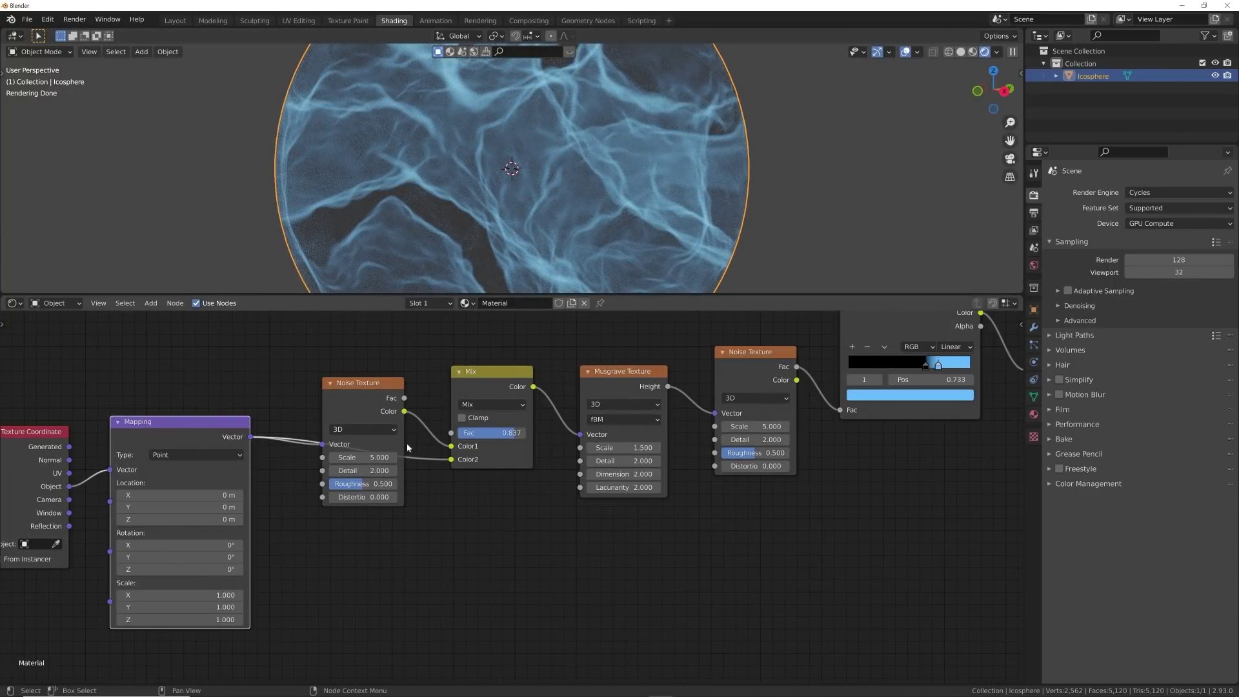
click(361, 470)
text(12)
key(Return)
drag(379, 457, 310, 457)
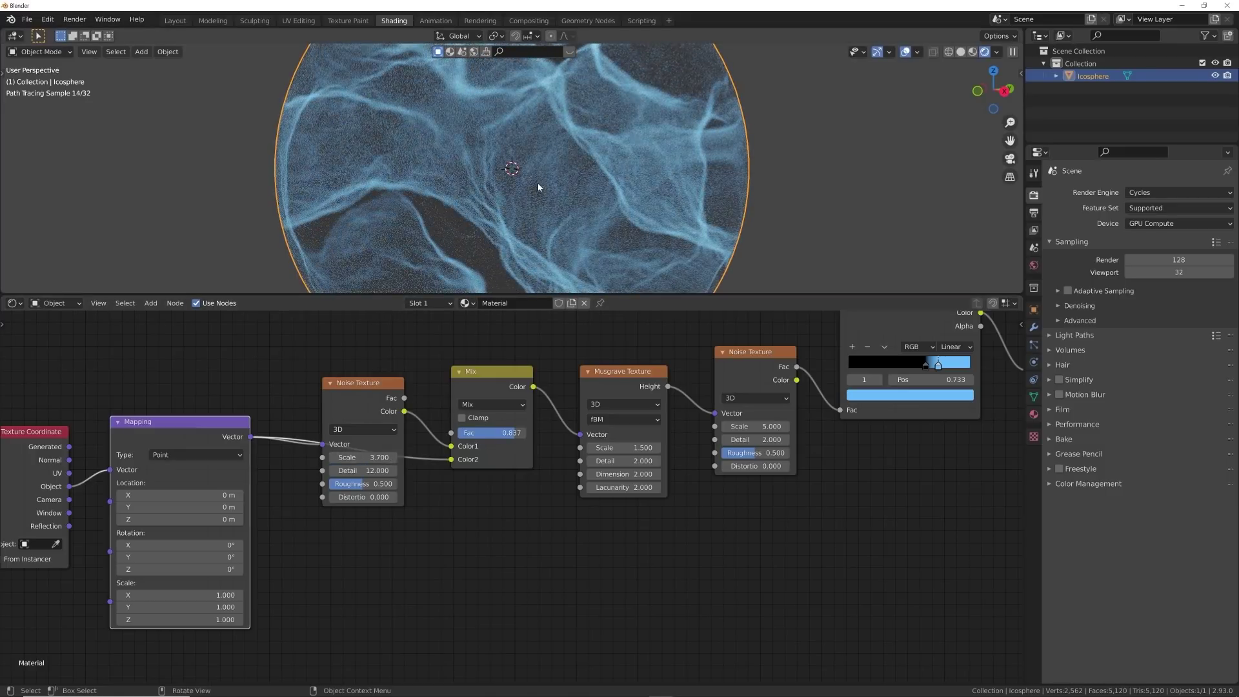
- Turn off Scene Lights and Scene World in the rendered viewport shading and inspect the orb under HDRI lighting
scroll(538, 185, down, 2)
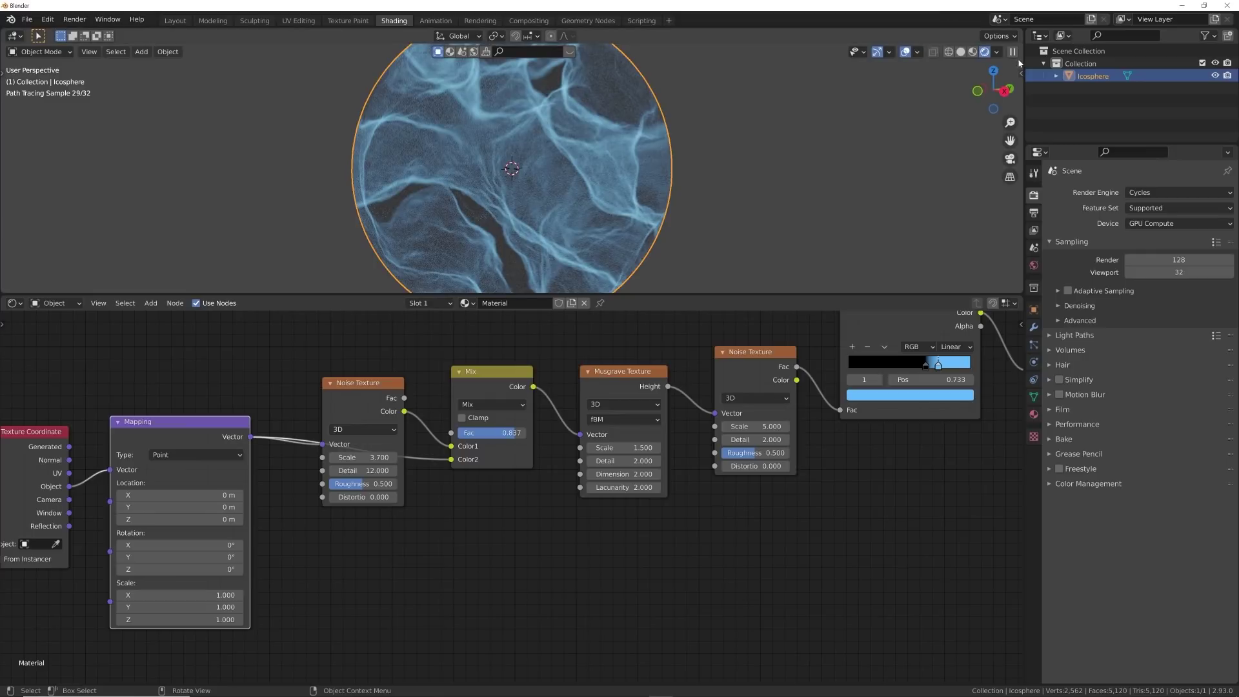
click(993, 59)
click(997, 52)
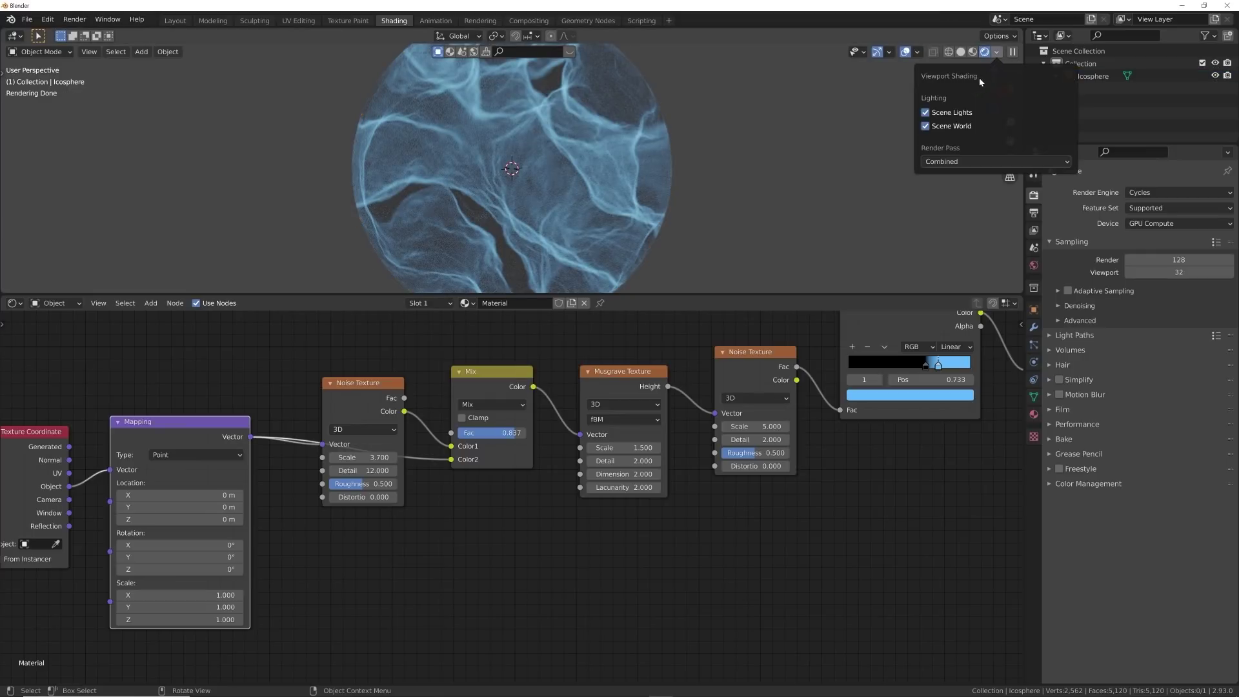
click(925, 112)
click(925, 126)
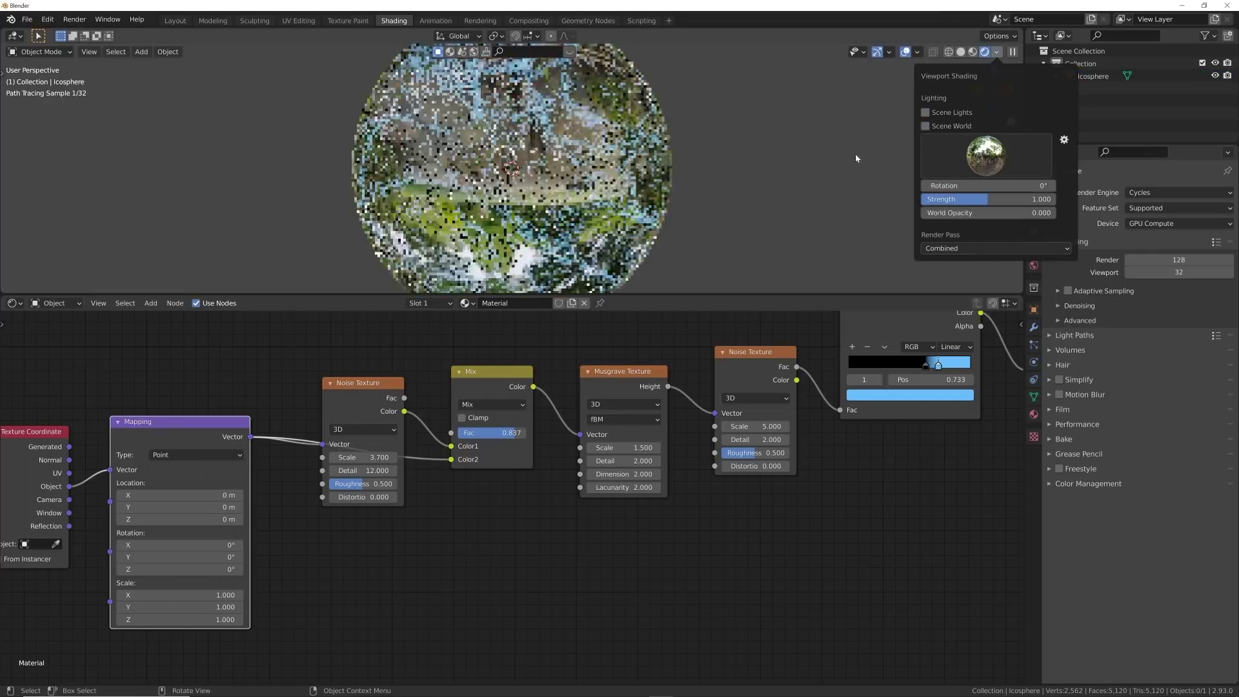
scroll(592, 200, up, 2)
middle_drag(721, 132, 717, 179)
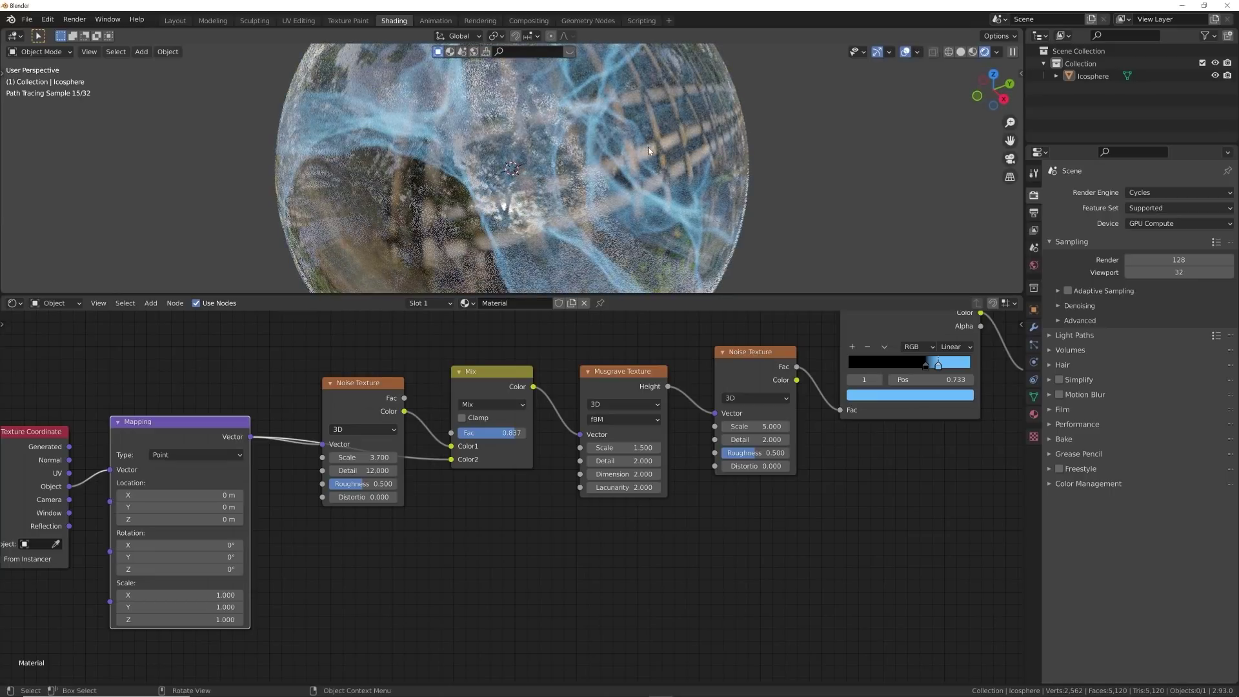
- Turn Scene Lights and Scene World back on in the rendered viewport shading
click(996, 52)
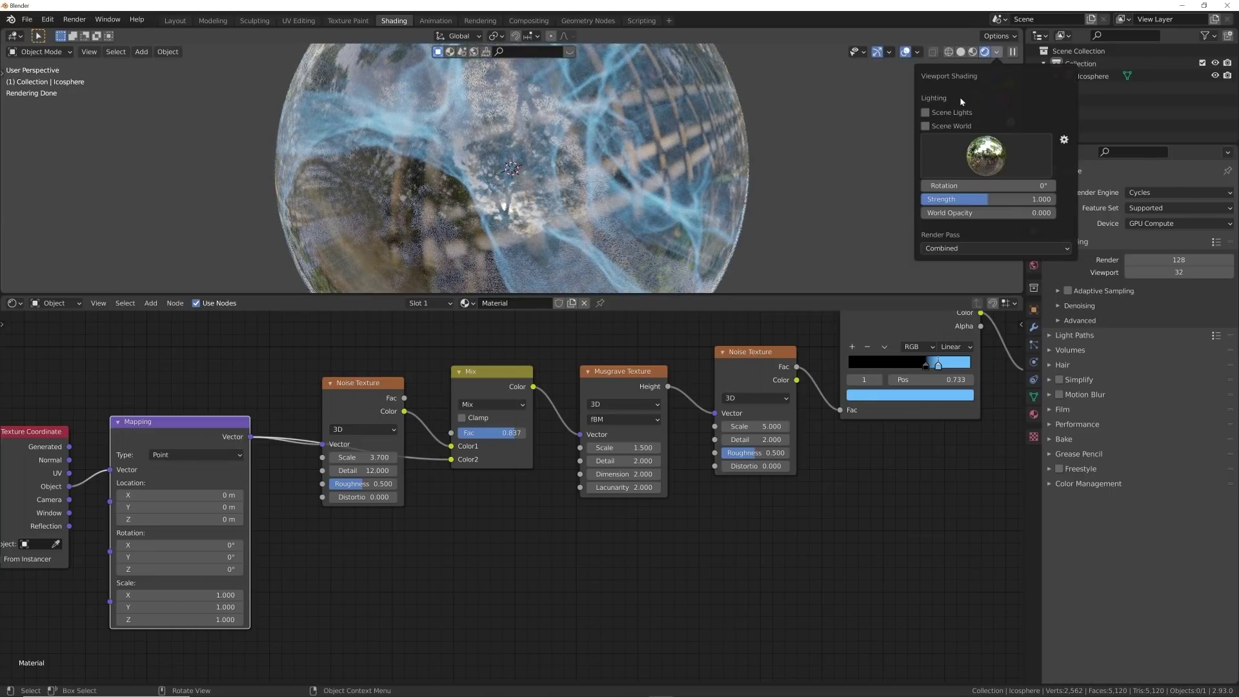
click(926, 118)
middle_drag(761, 156, 768, 122)
scroll(644, 166, down, 3)
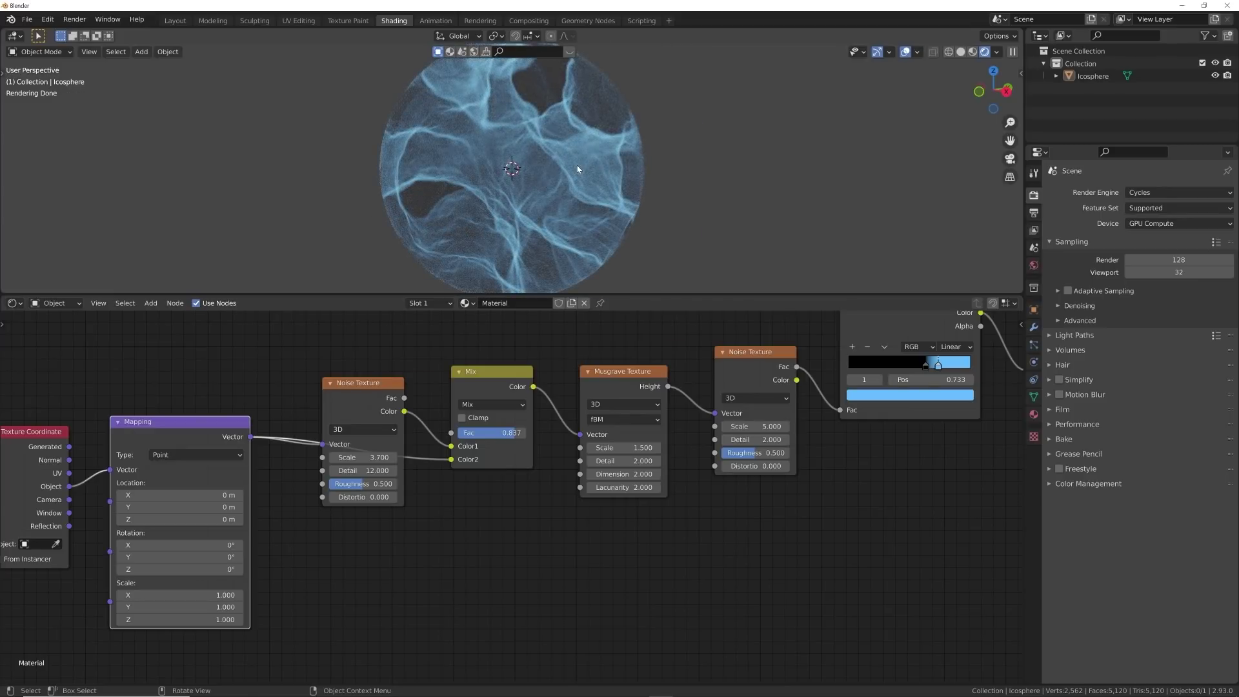
- Switch to the Layout workspace and display its viewport in rendered shading
click(175, 20)
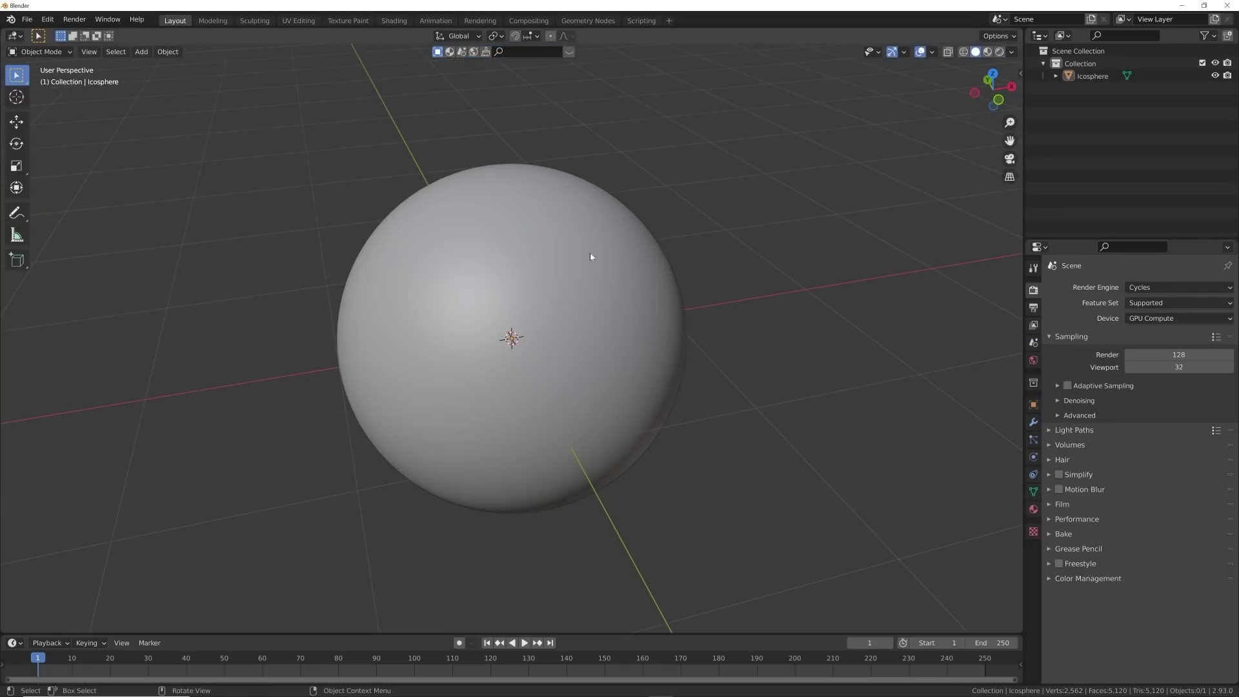
click(987, 52)
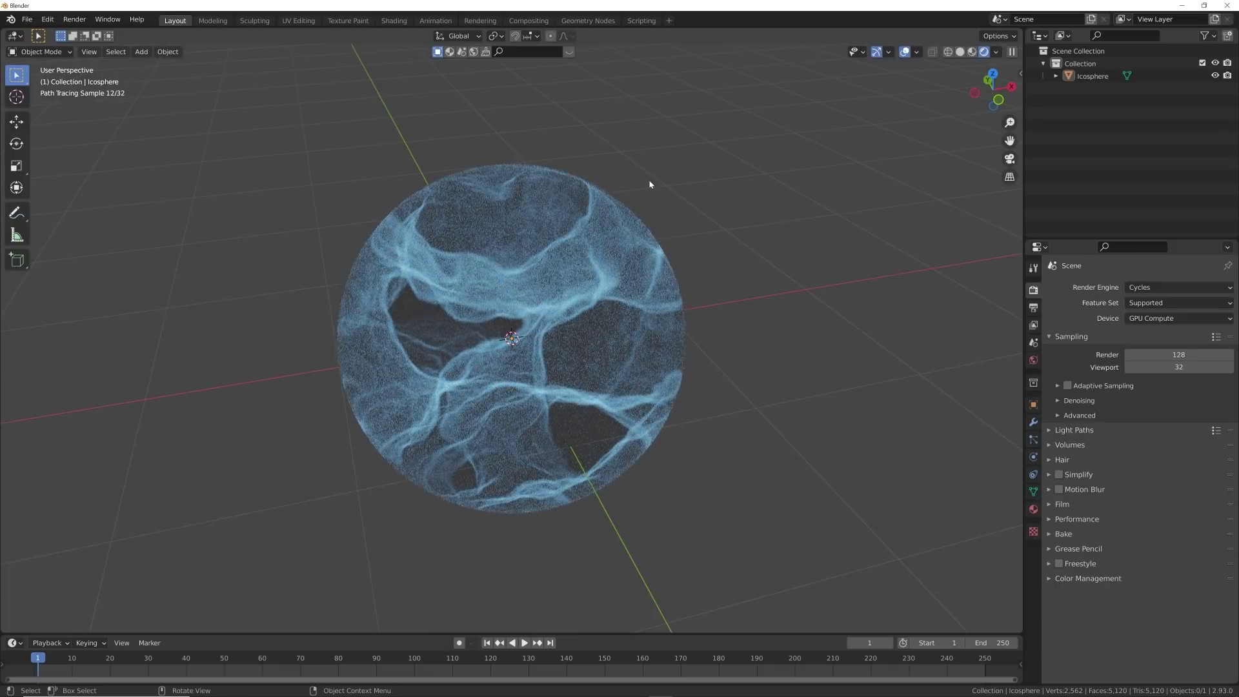
middle_drag(649, 184, 562, 202)
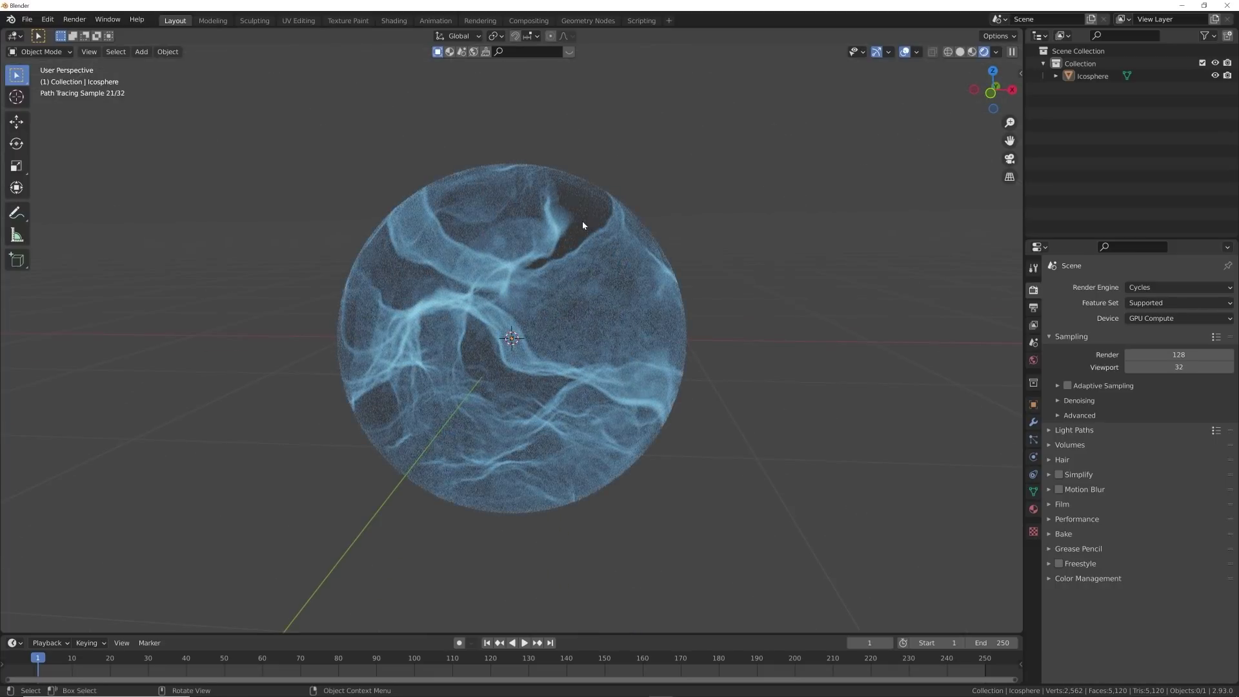
- Add an area light and move it beside and above the orb, about -1.78 m in X and 1.24 m in Z
key(shift+a)
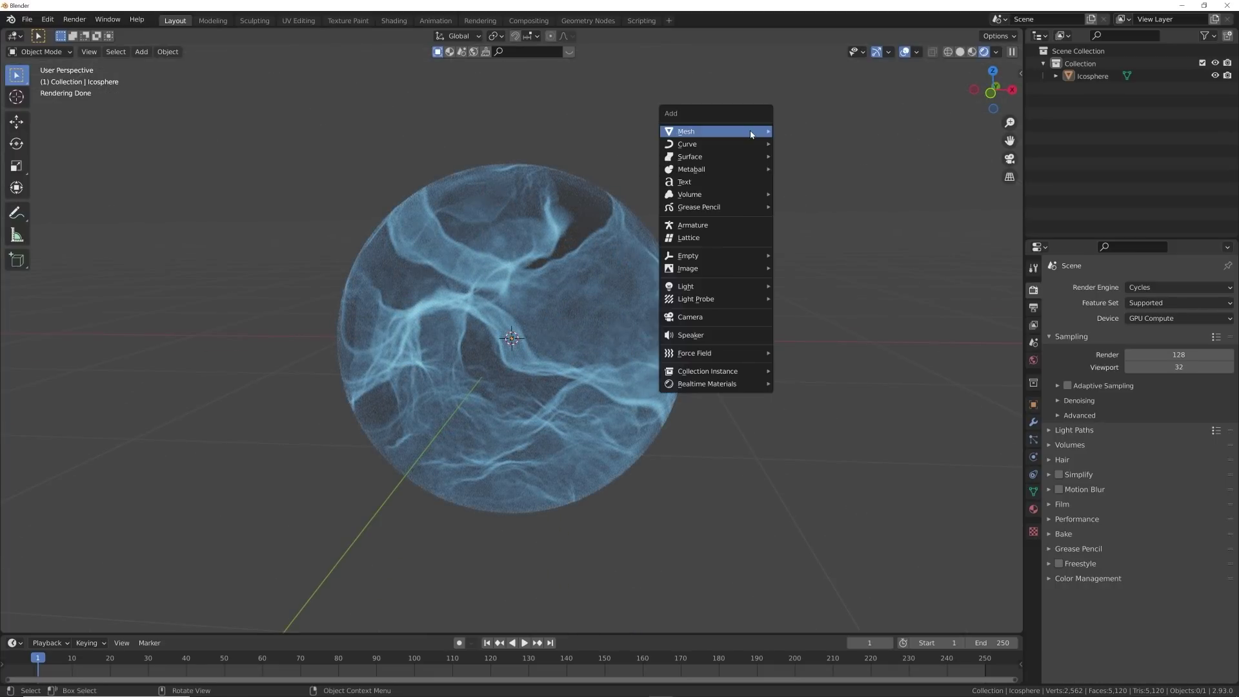
mouse_move(702, 287)
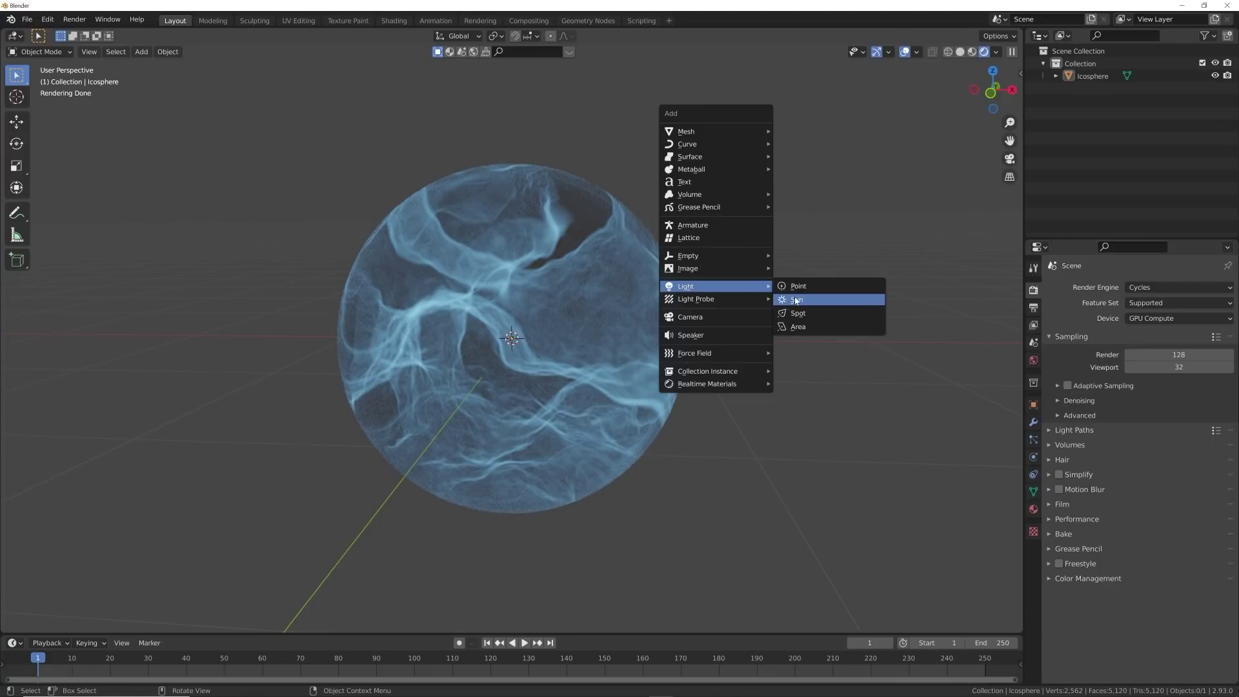
click(798, 326)
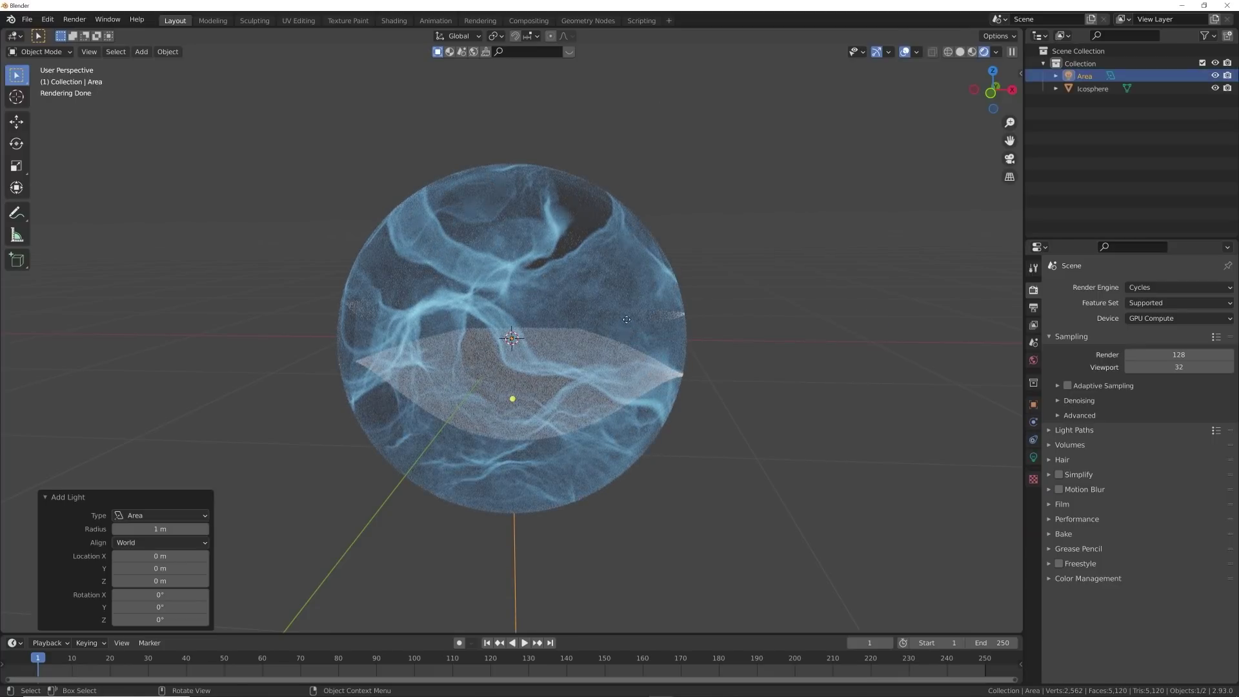
key(g)
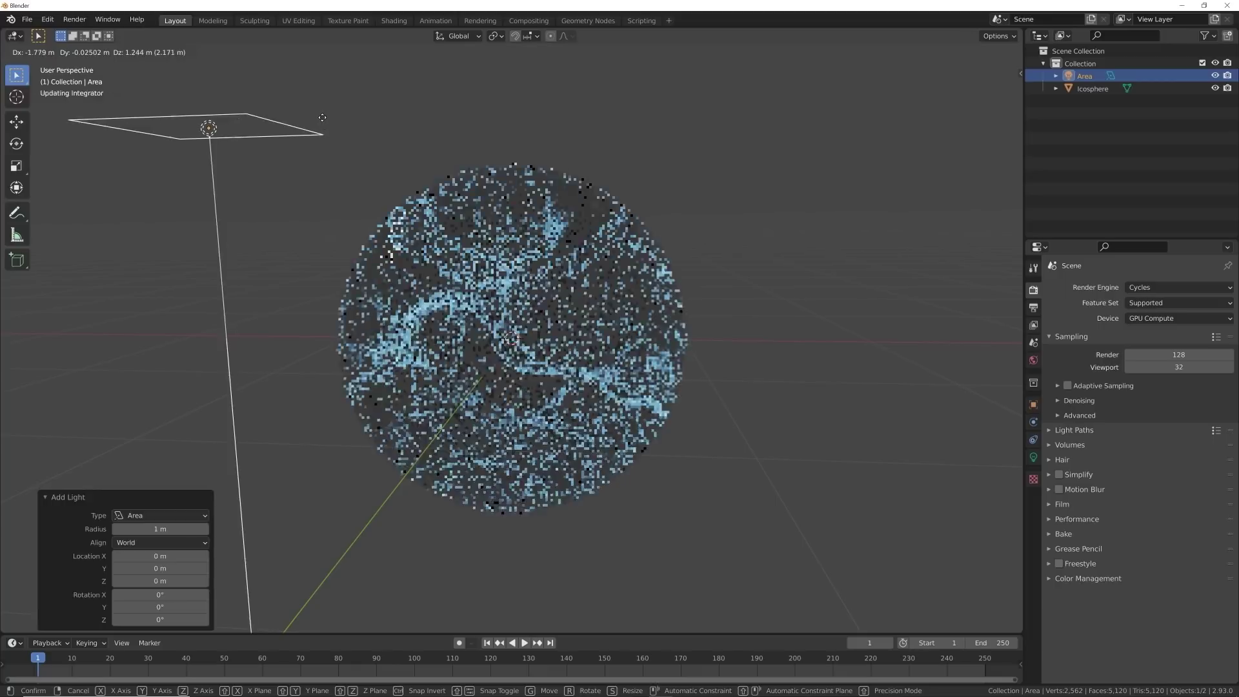
click(321, 116)
- Rotate the area light freely so that it points at the orb
middle_drag(584, 179, 817, 194)
scroll(703, 297, down, 2)
mouse_move(703, 296)
middle_down()
mouse_move(552, 307)
mouse_move(595, 315)
middle_up()
key(r)
key(r)
click(656, 345)
scroll(574, 315, up, 2)
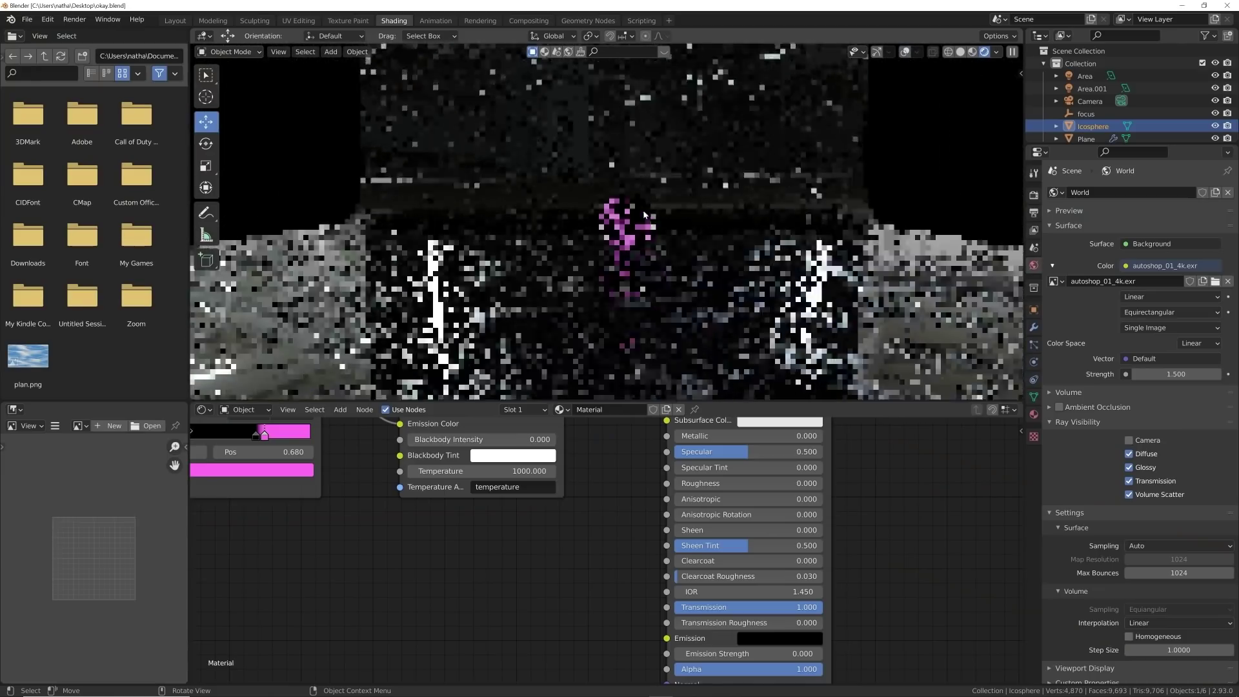
- Show the viewport overlays and gizmos, and select the area lights and the floor plane in turn to inspect the scene setup
click(904, 52)
click(876, 52)
scroll(831, 173, up, 4)
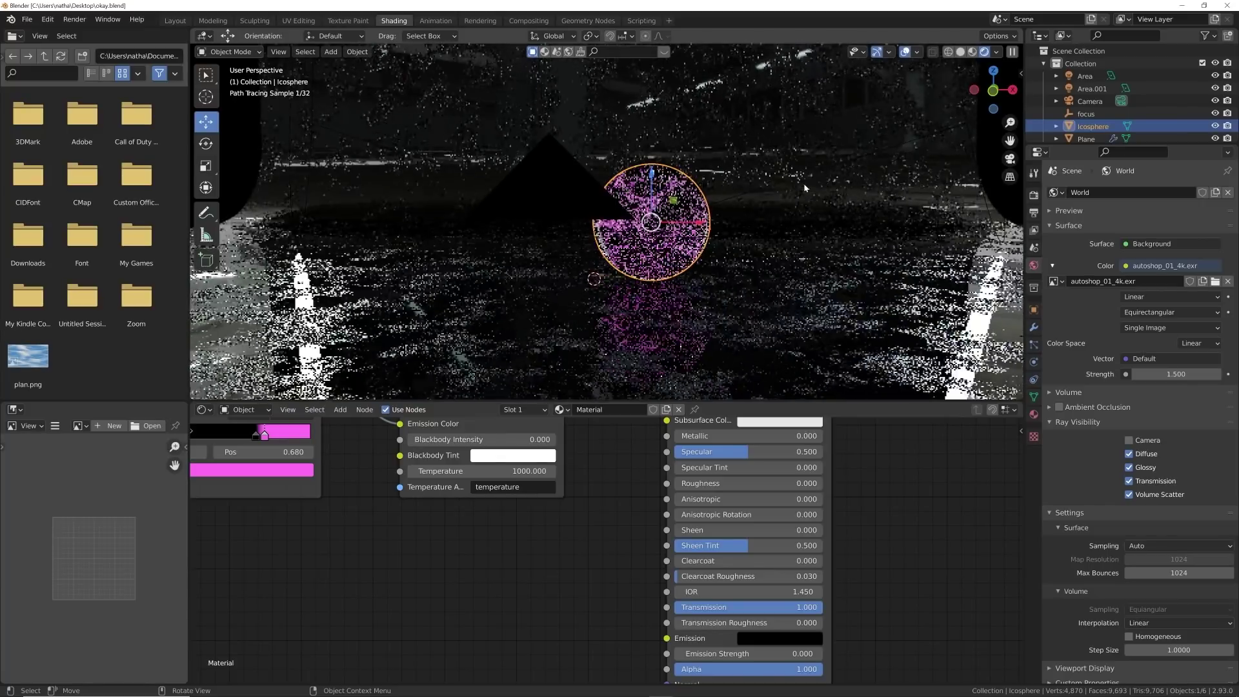
click(913, 138)
scroll(912, 138, down, 1)
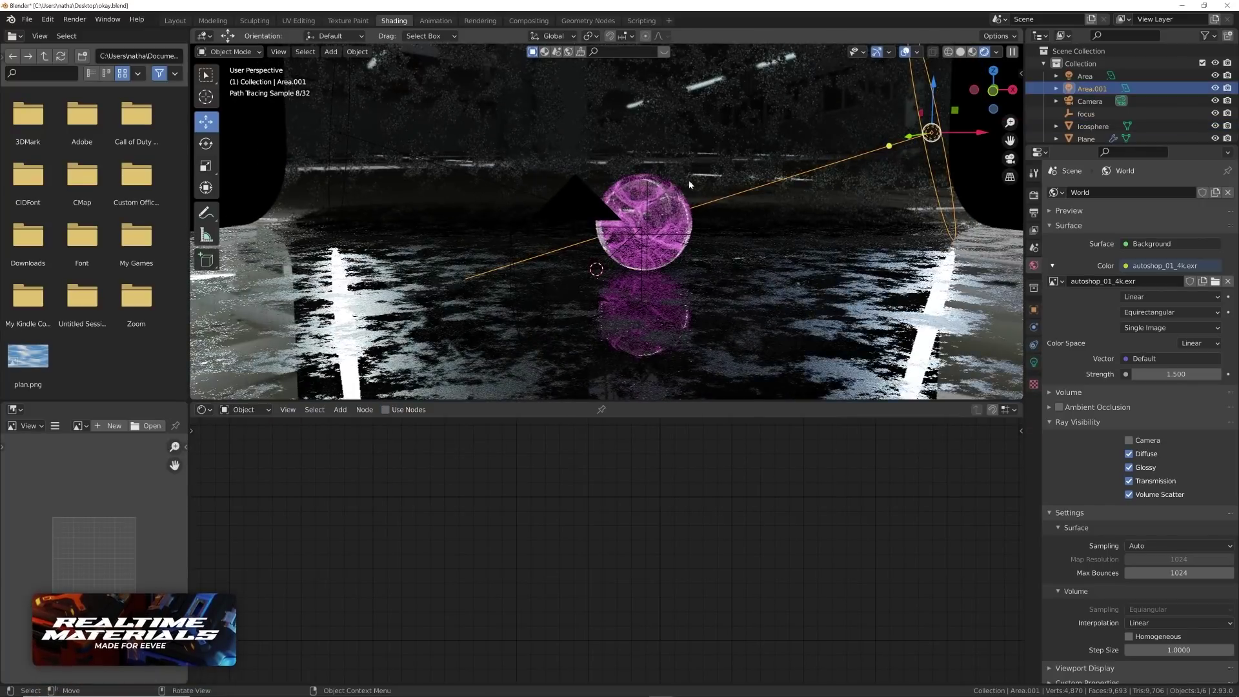
click(436, 164)
click(918, 293)
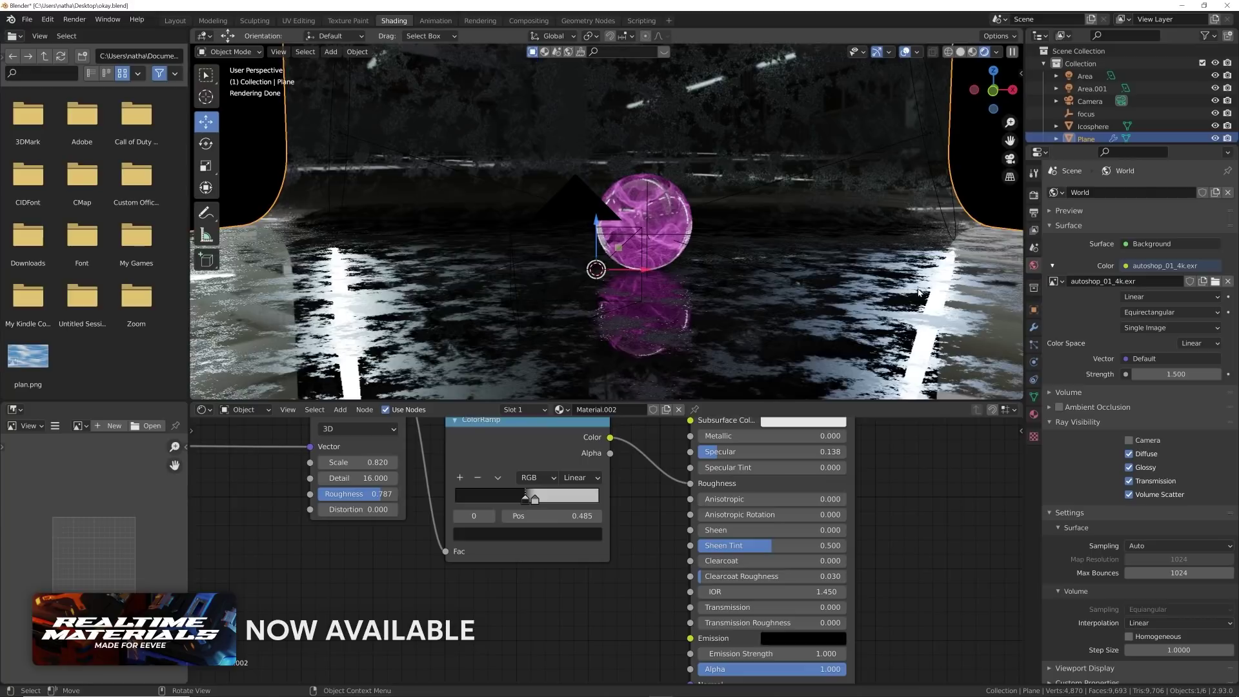
- View the orb through the scene camera and hide the overlays and gizmos to examine the clean render up close
middle_drag(918, 292, 855, 318)
mouse_move(665, 220)
middle_down()
mouse_move(738, 233)
mouse_move(788, 285)
middle_up()
key(KP_0)
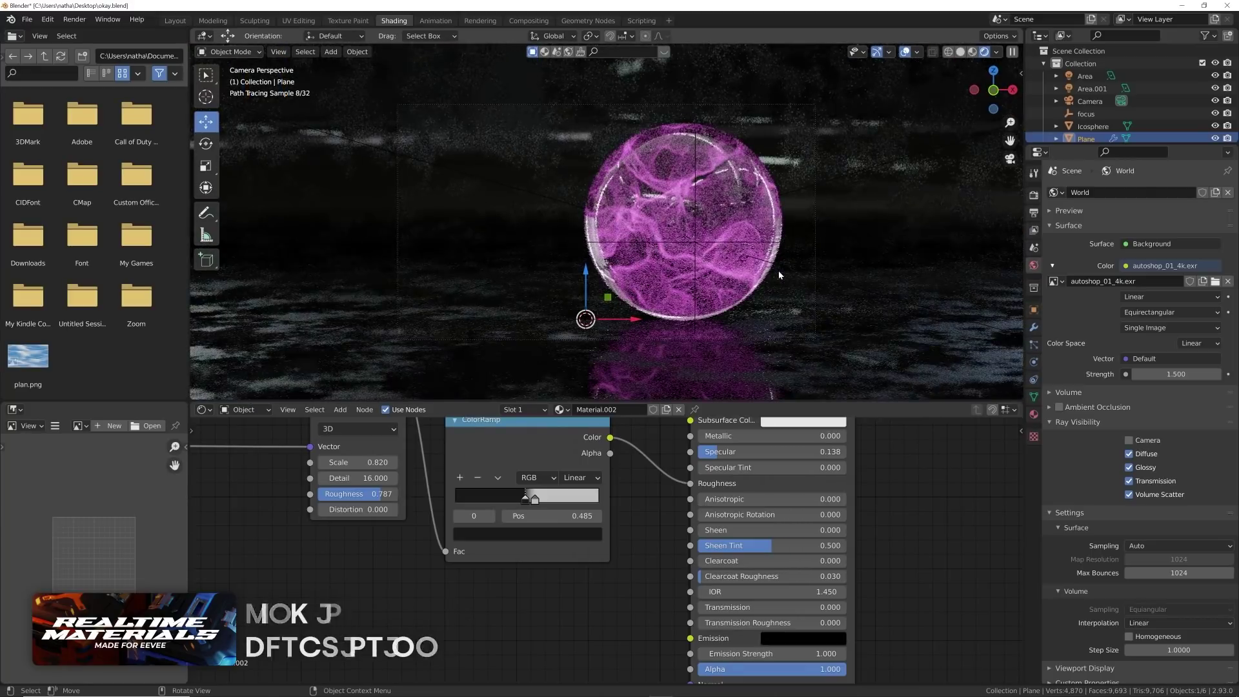
scroll(778, 272, down, 1)
scroll(714, 243, up, 2)
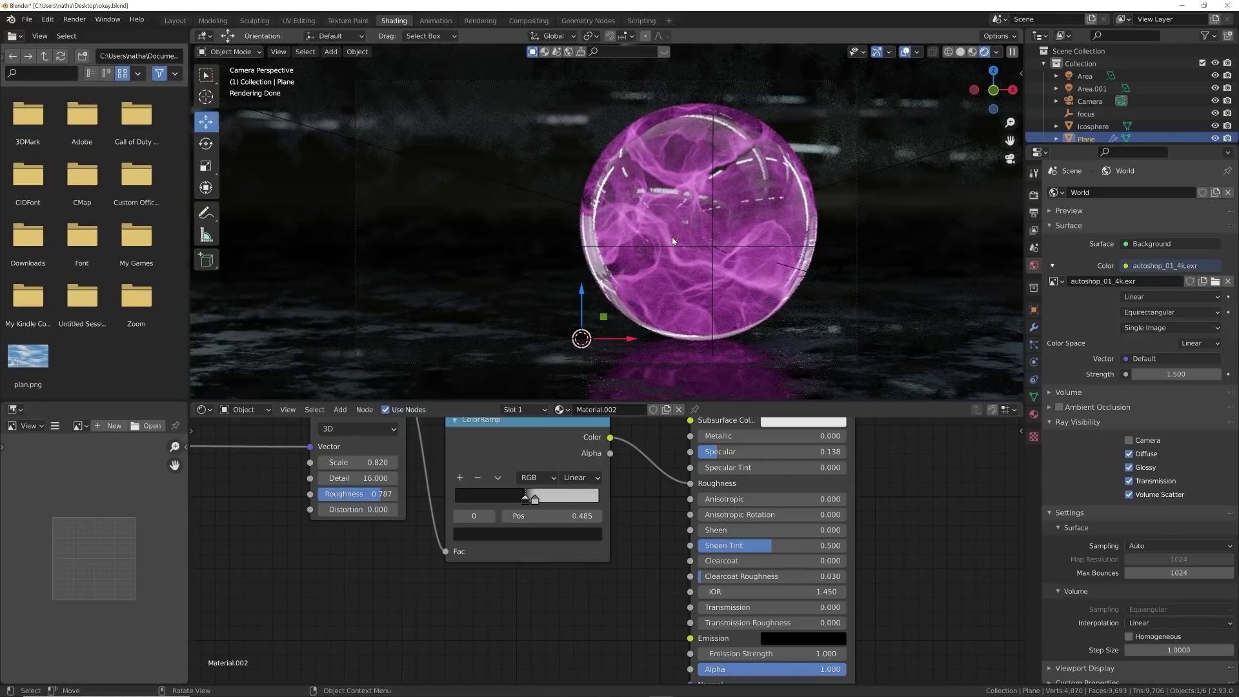
click(904, 51)
click(878, 52)
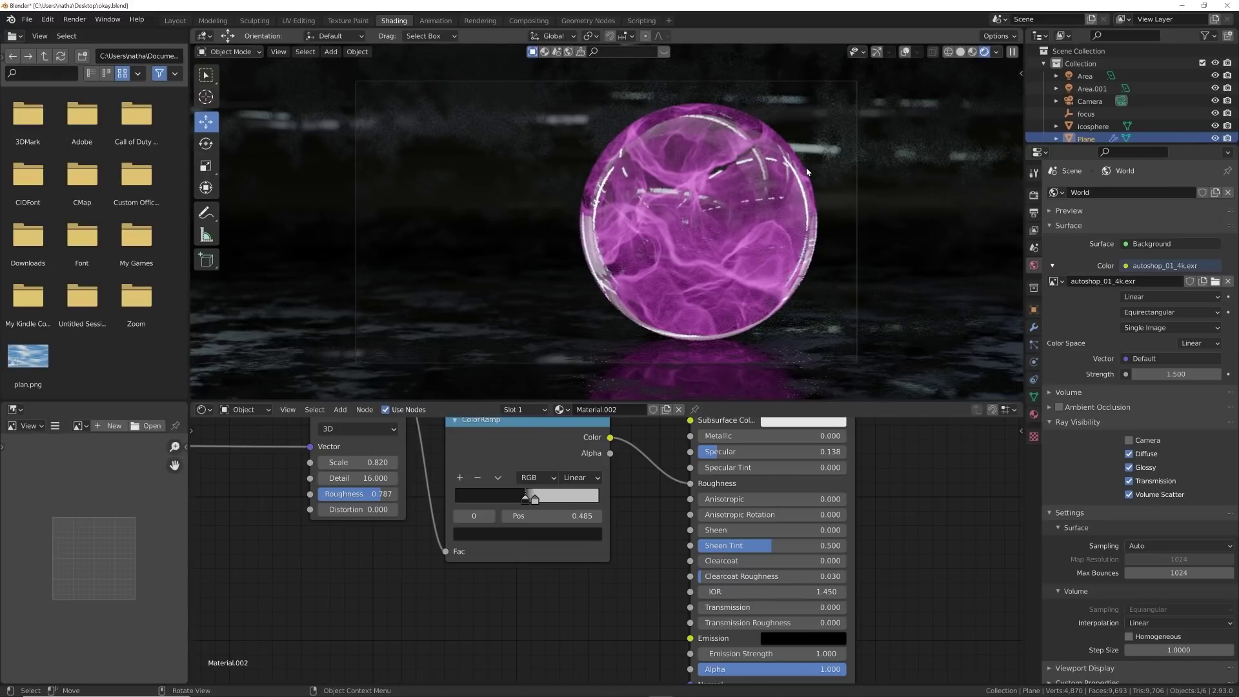
scroll(764, 212, up, 2)
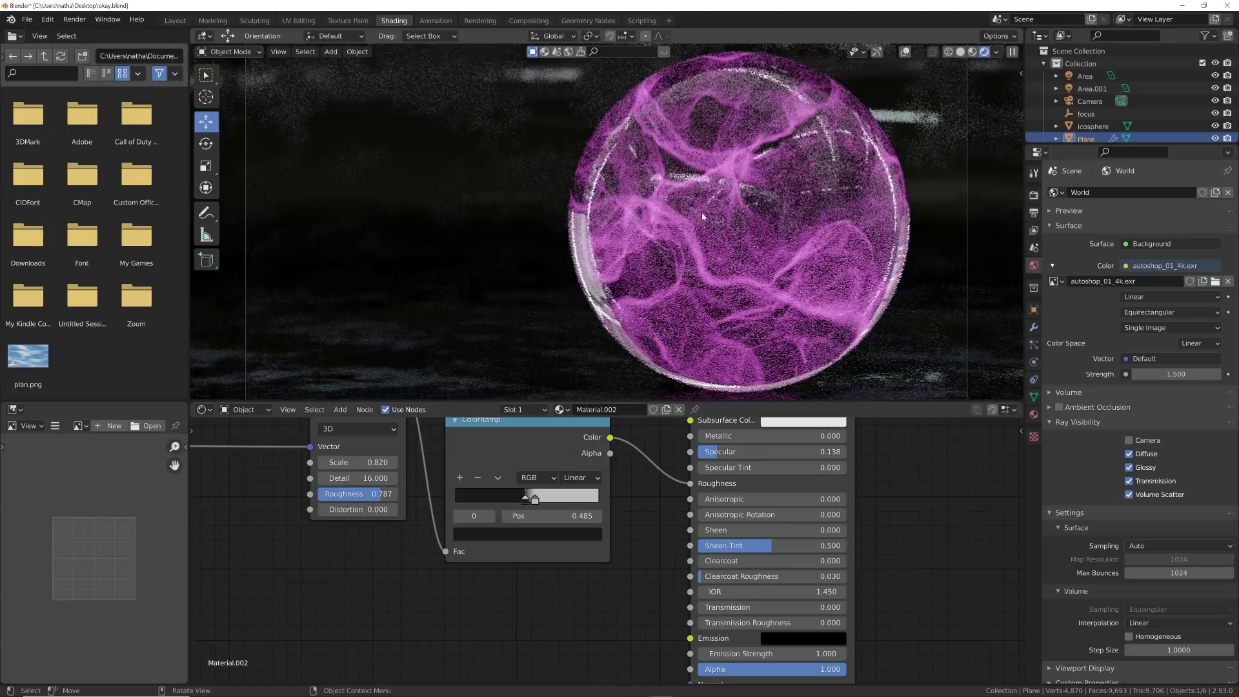